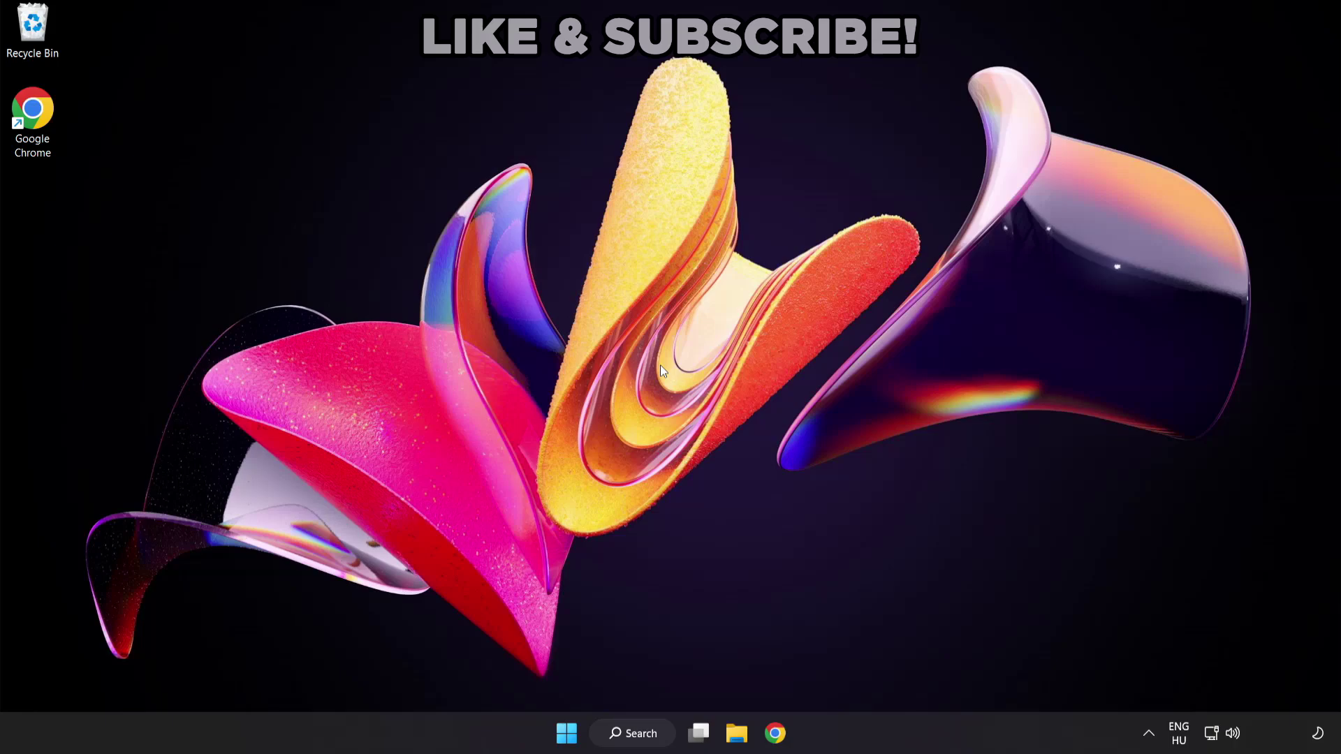
Search Windows for 'device manager'.
left_click(648, 740)
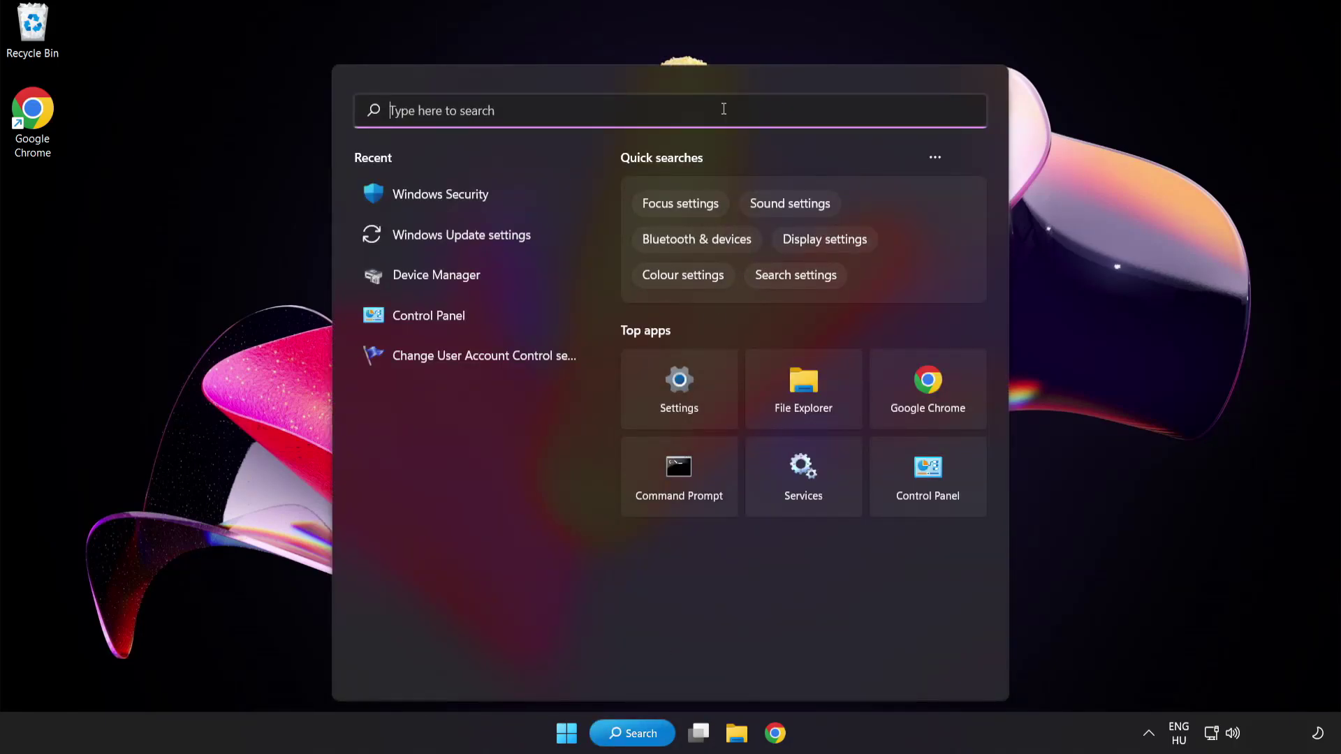
type("device ma")
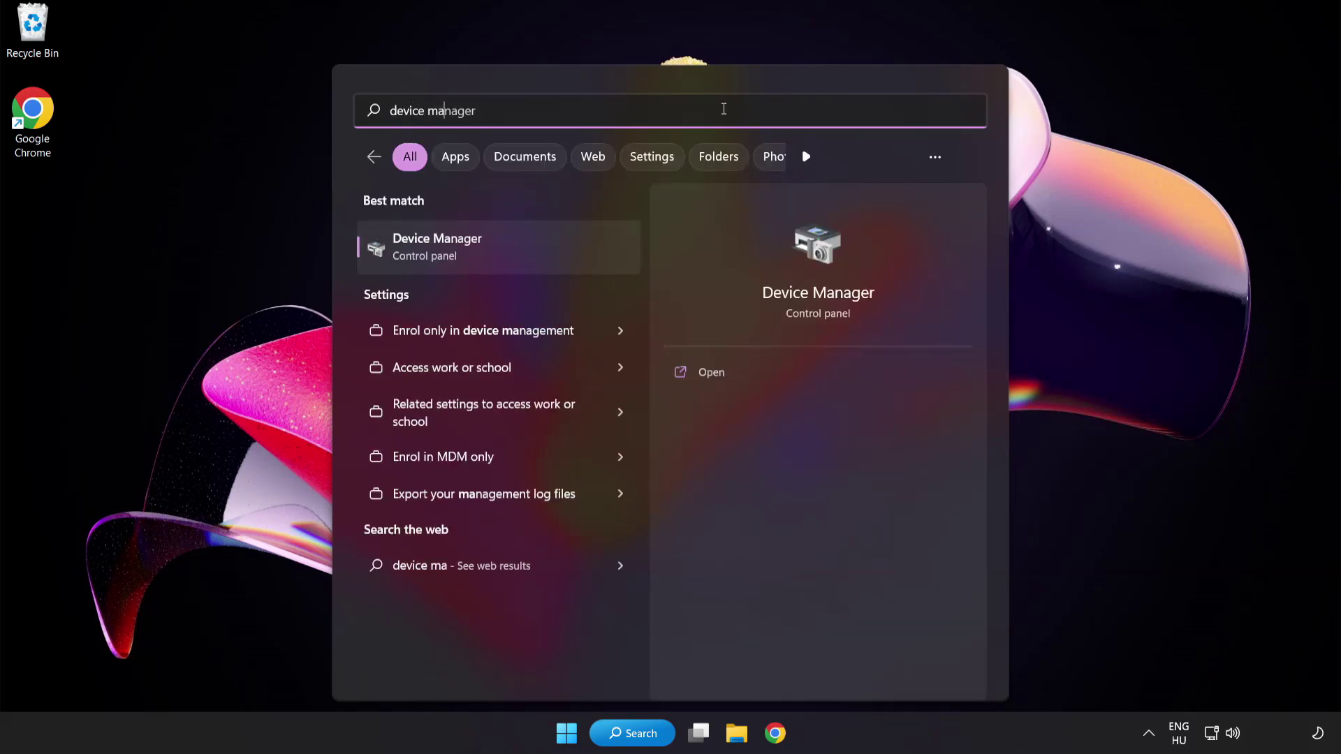
type("nager")
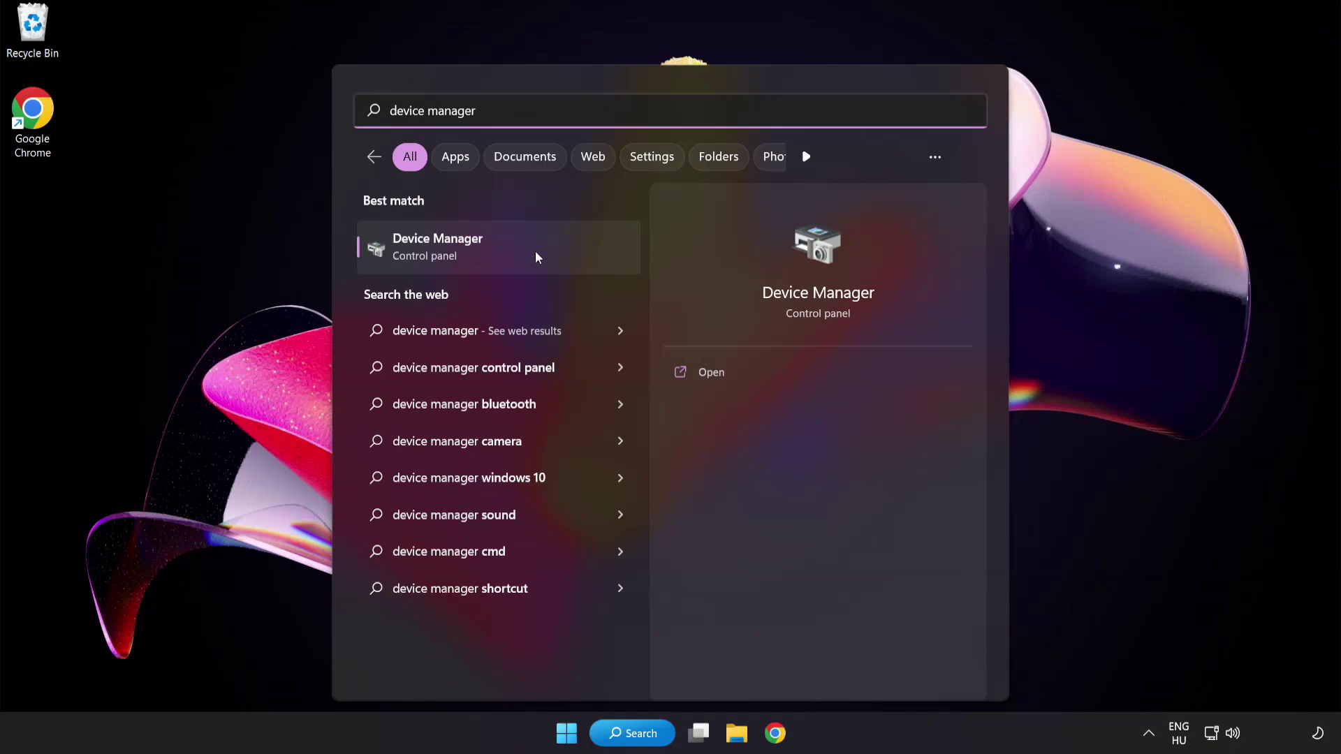
Launch Device Manager, expand Display adapters and bring up the VMware SVGA 3D adapter's menu.
left_click(535, 257)
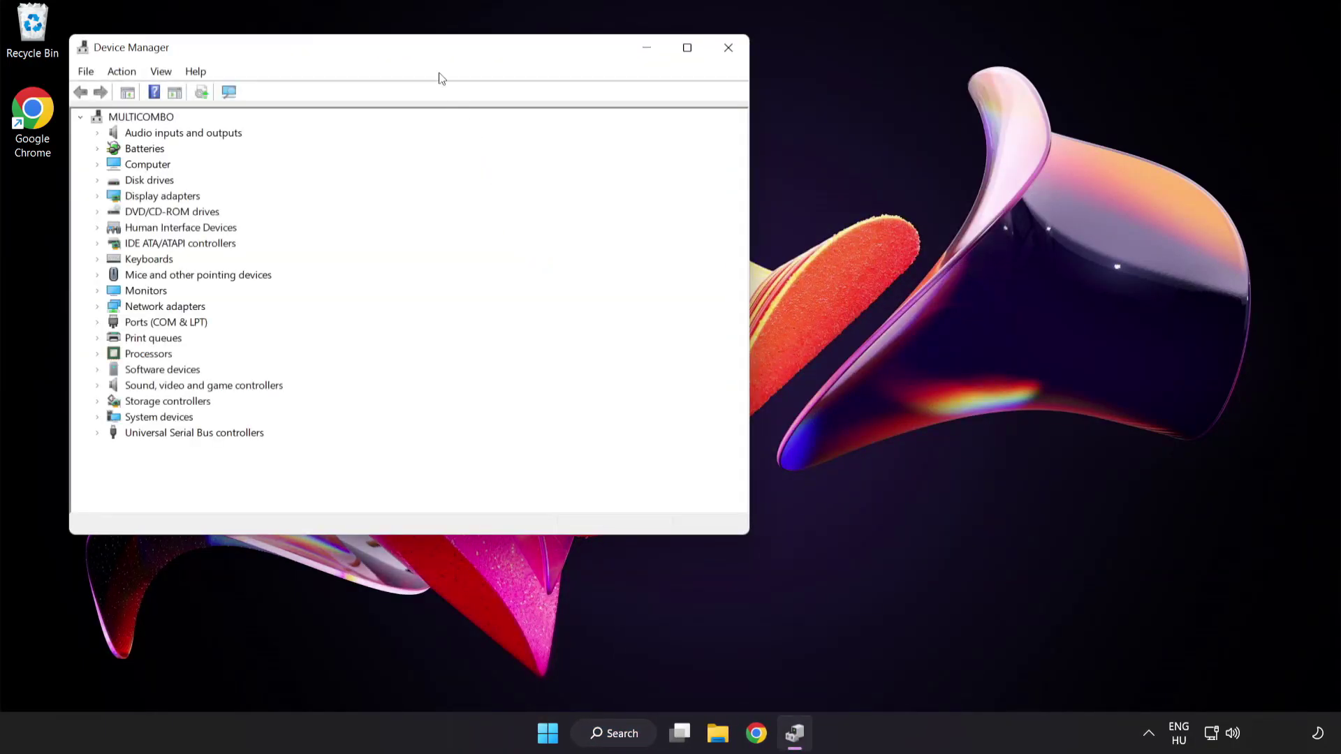
left_click_drag(433, 53, 657, 140)
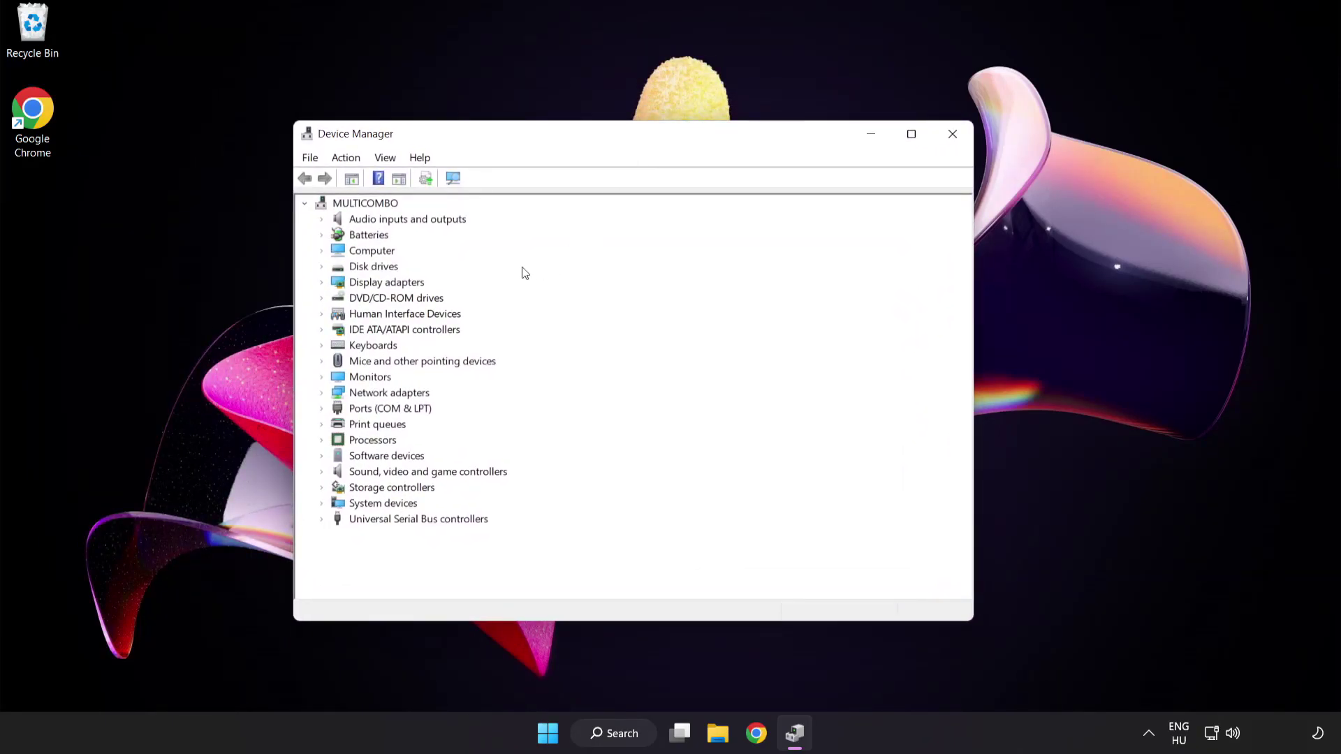
left_click(414, 285)
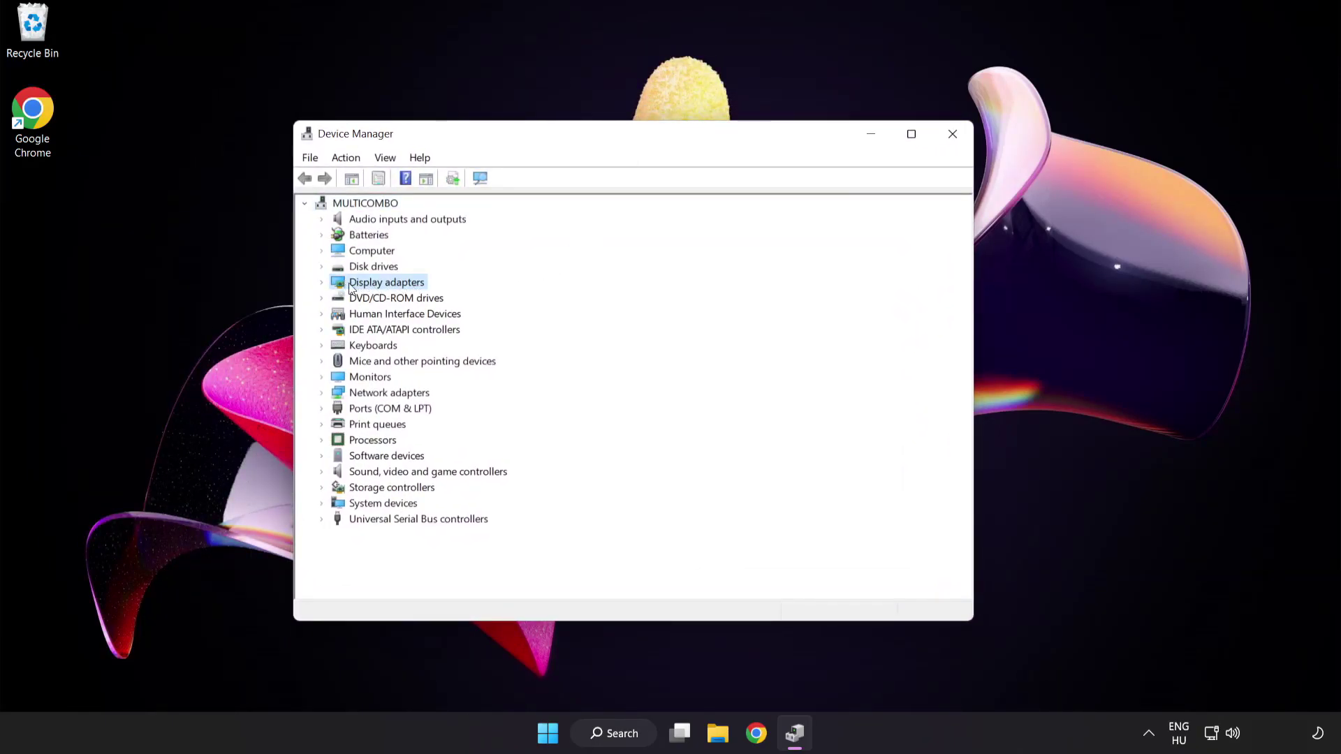
left_click(322, 283)
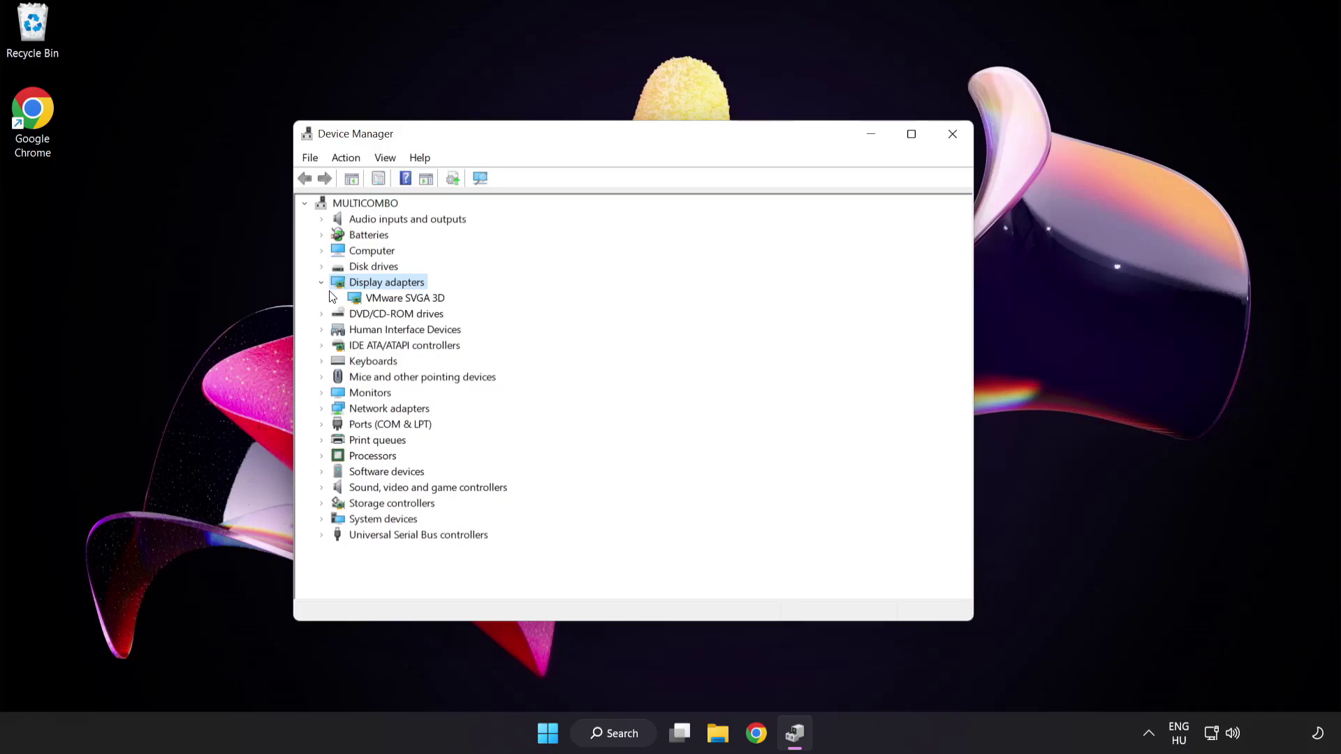
left_click(354, 302)
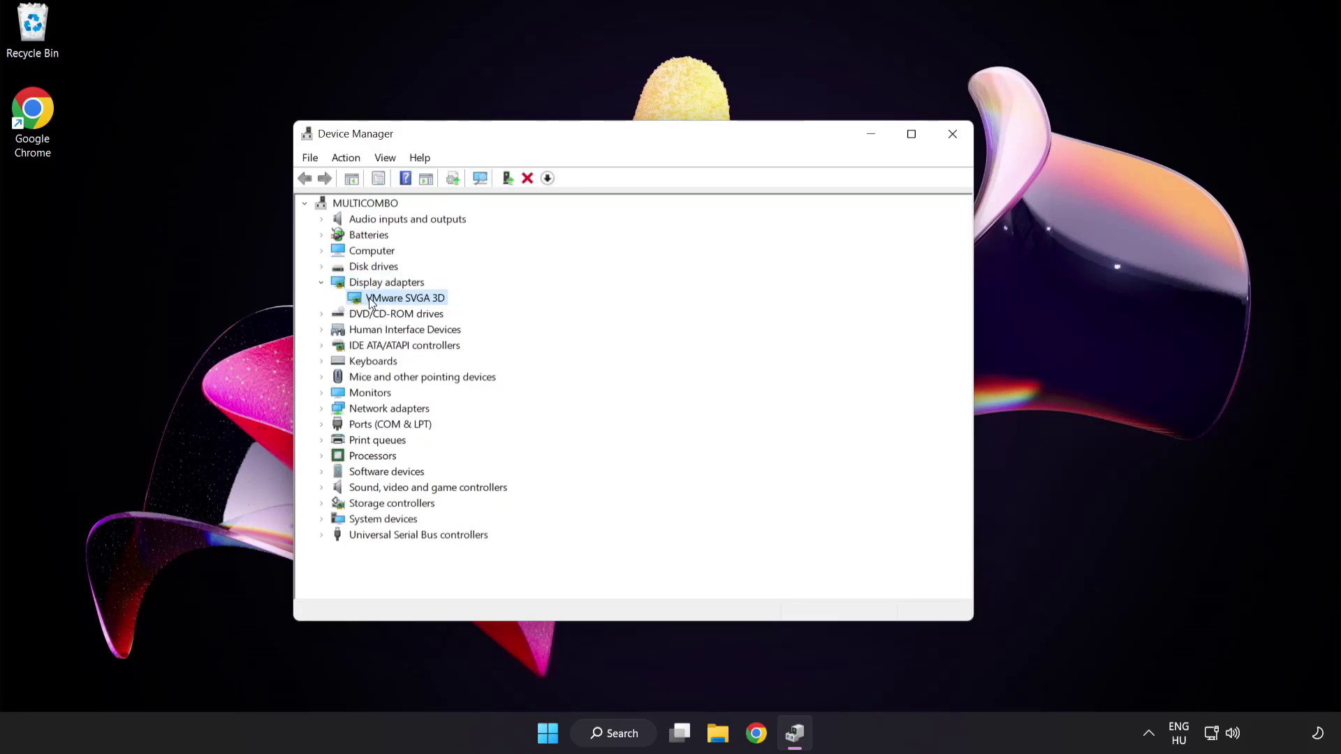
right_click(400, 301)
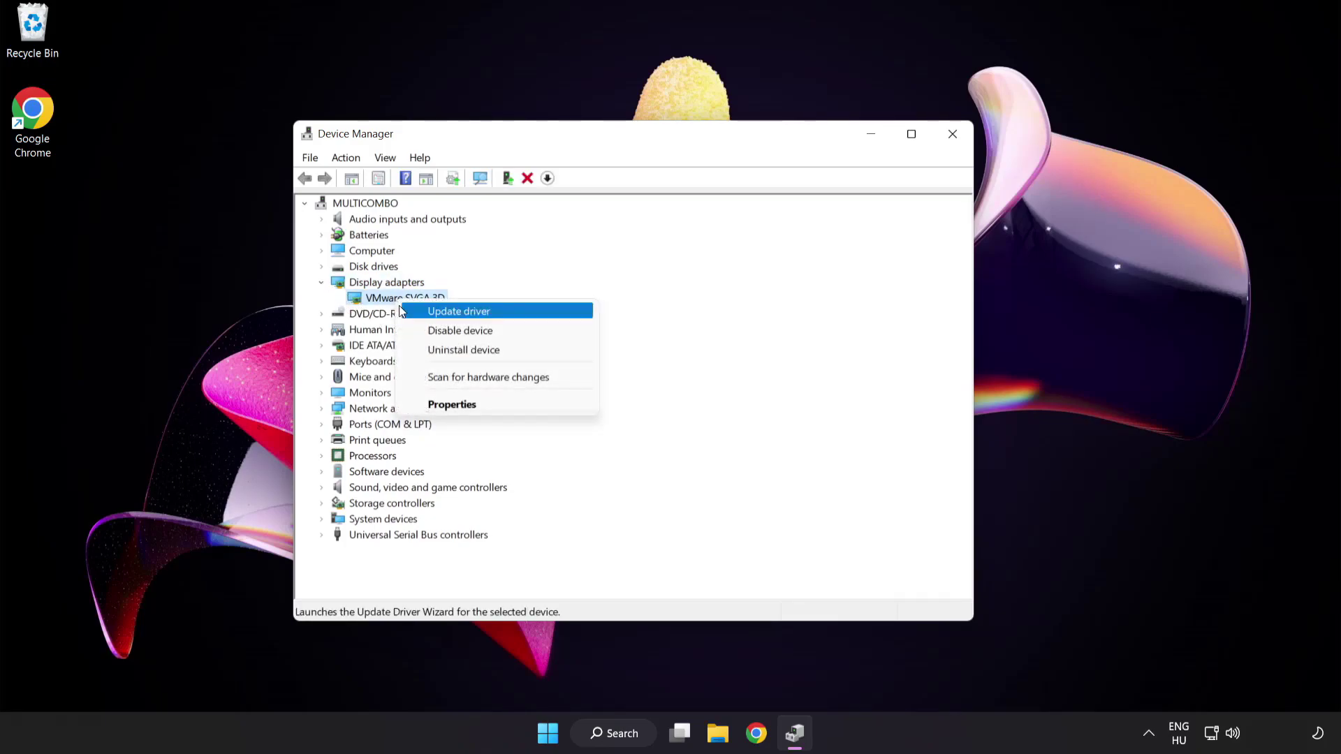
Auto-search for a VMware SVGA 3D driver and close the wizard once it's up to date.
left_click(520, 312)
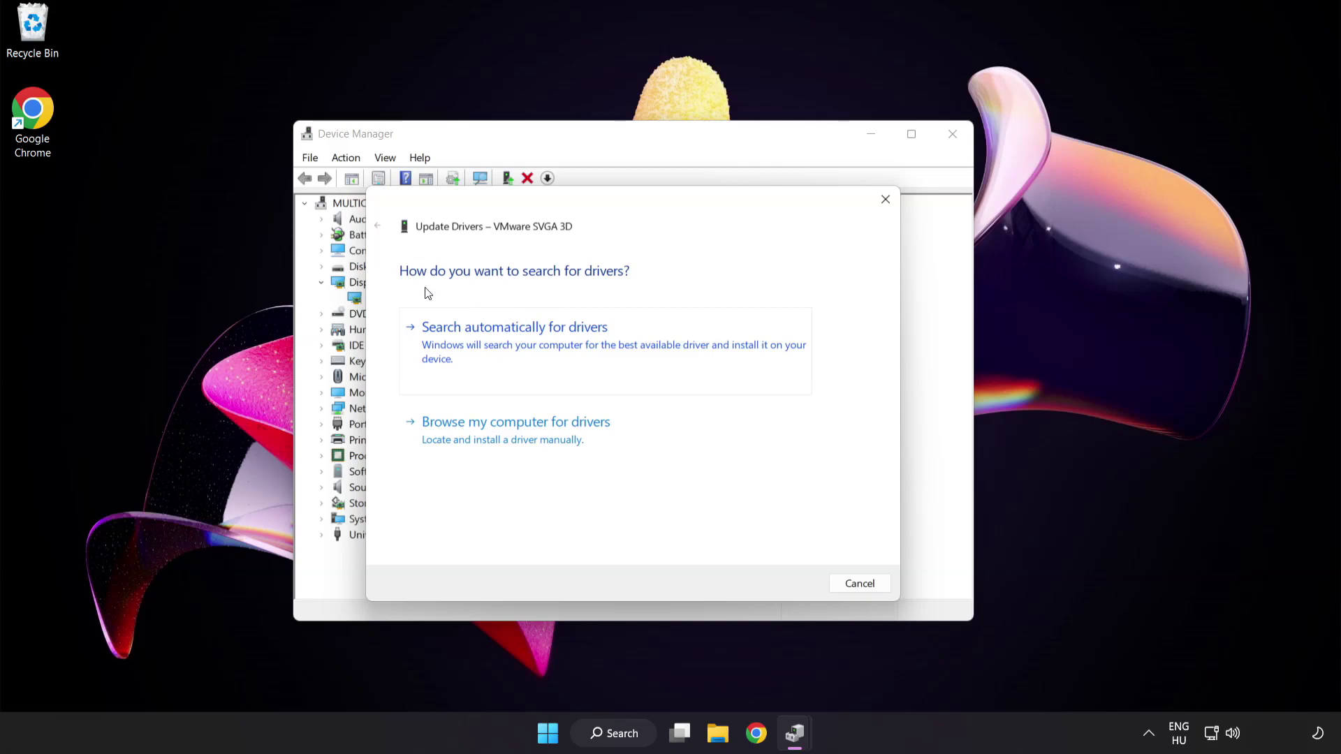
left_click(583, 342)
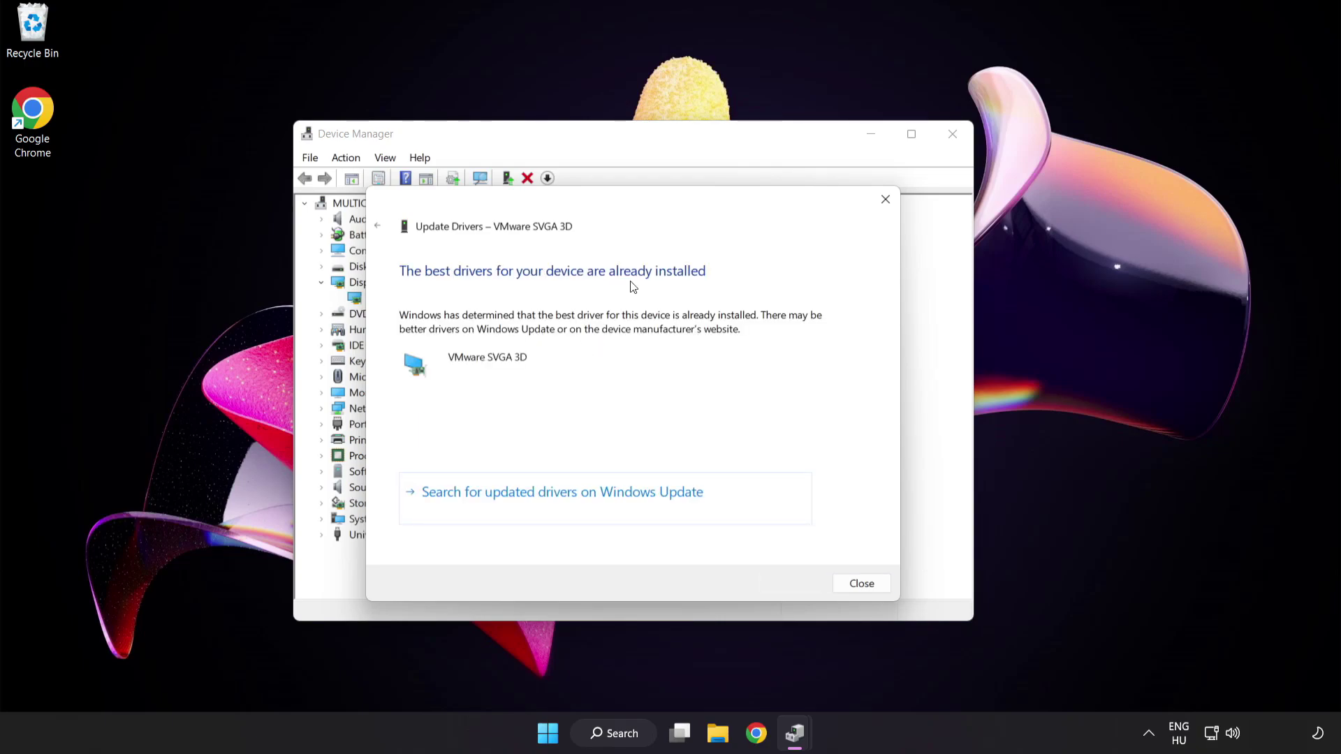
left_click(859, 586)
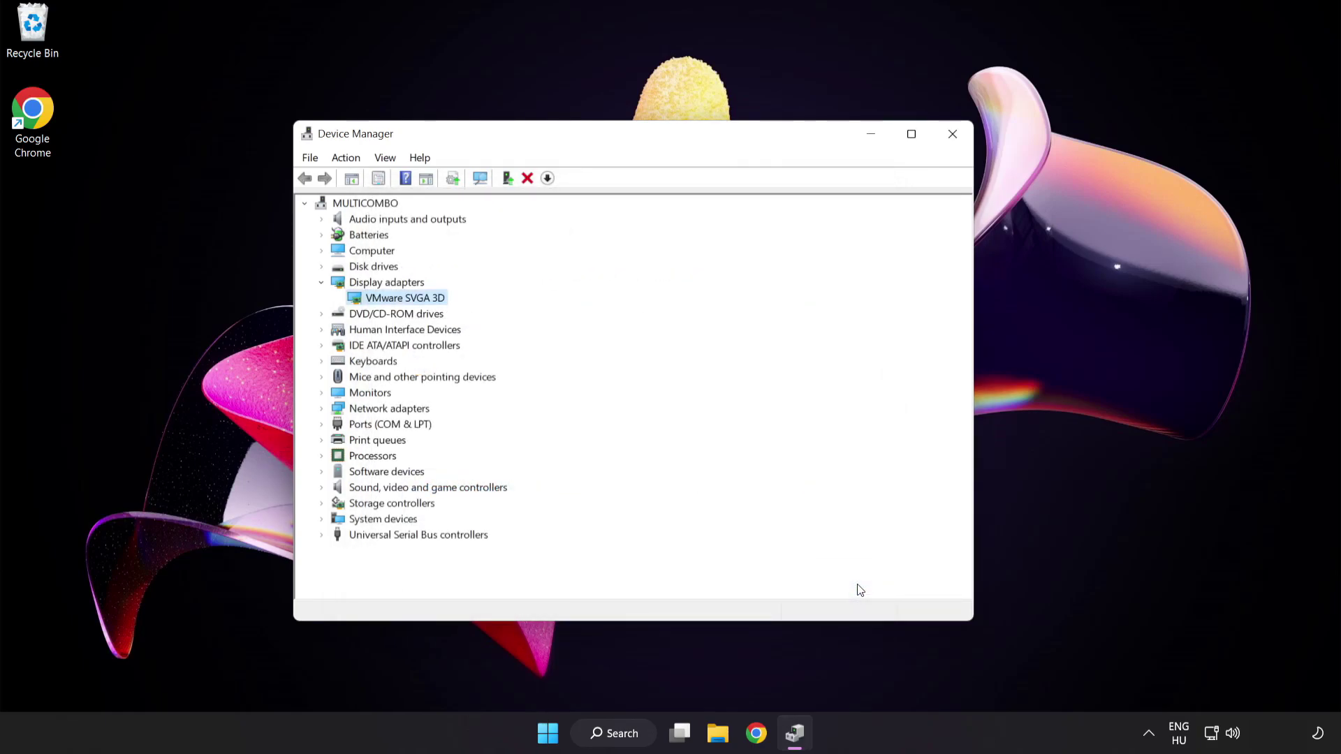
Close Device Manager and search Windows for 'update'.
left_click(952, 136)
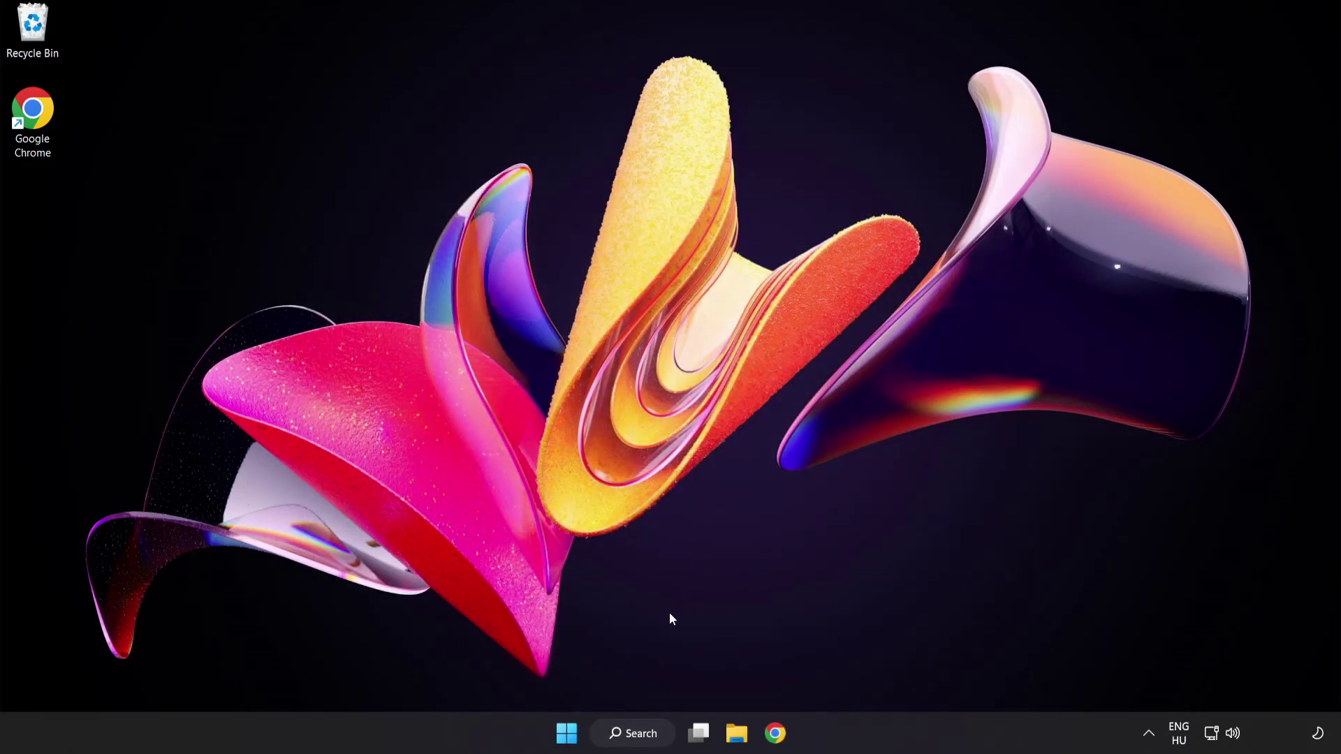
left_click(650, 739)
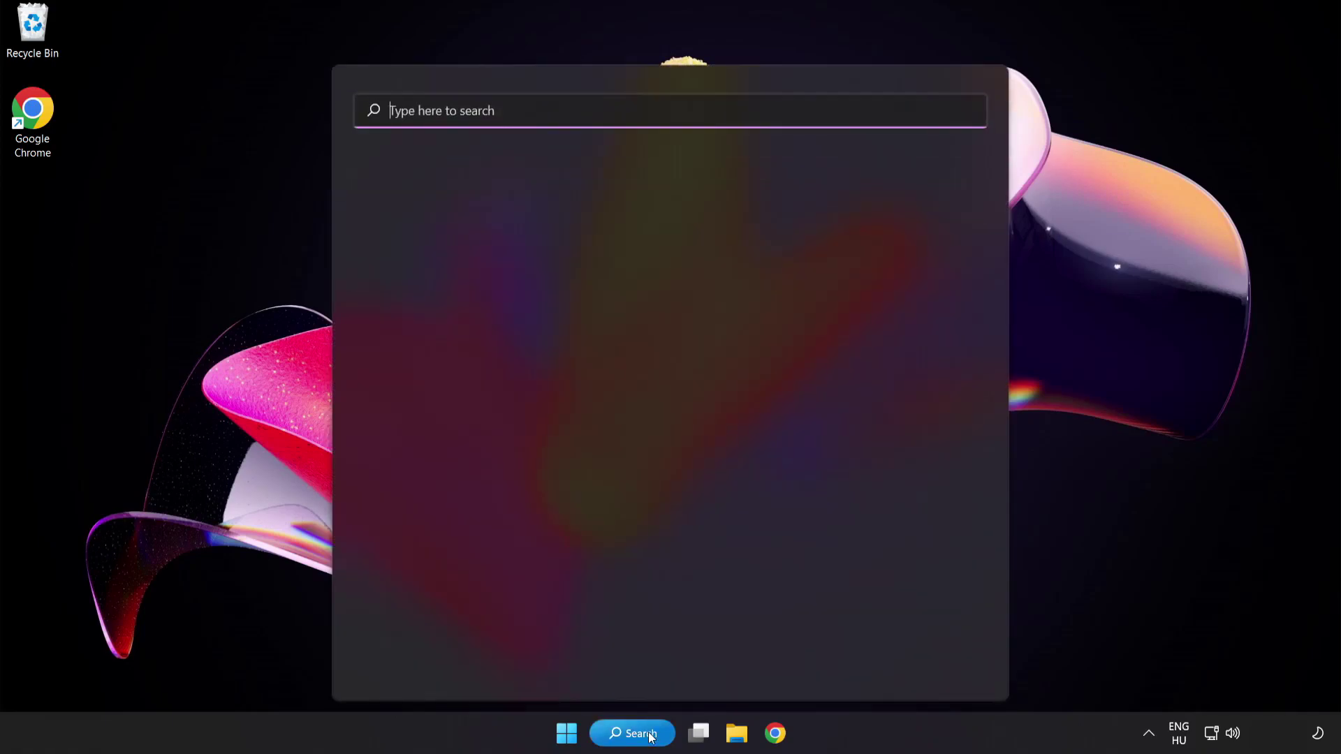
type("u")
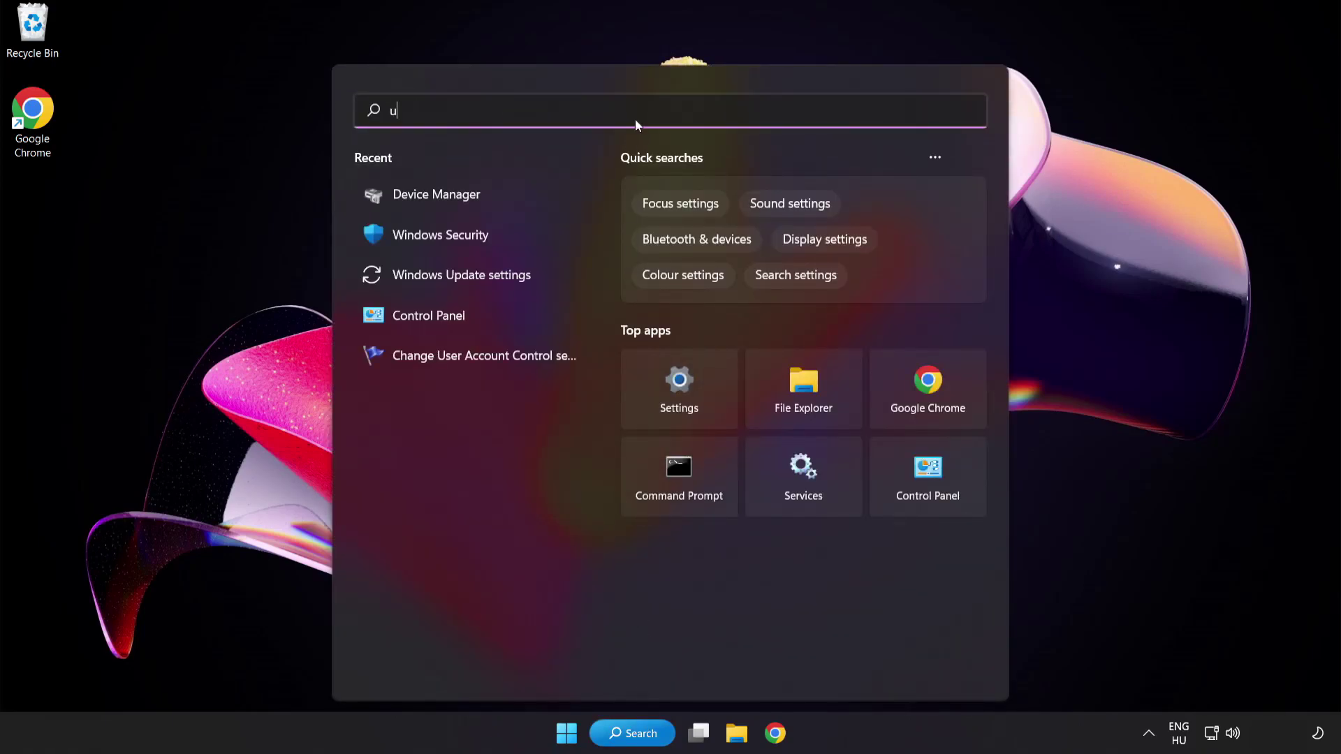
type("pdate")
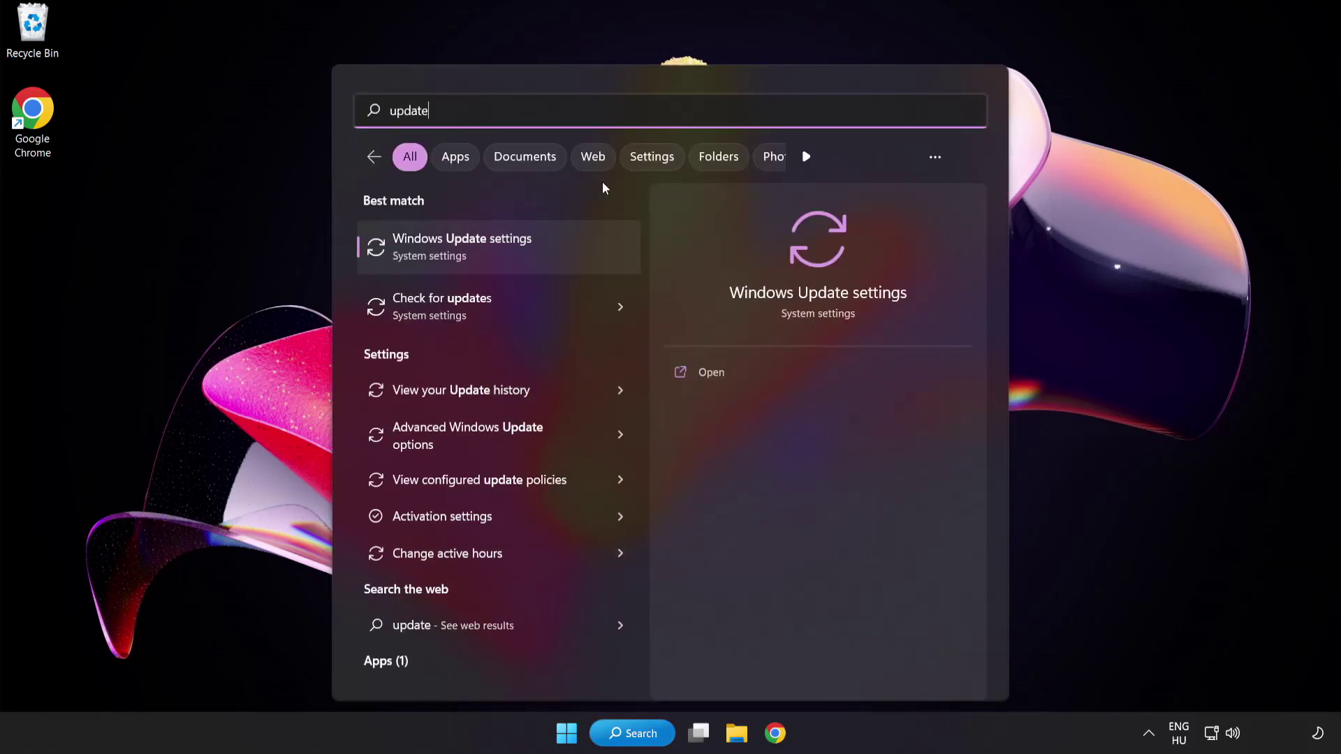
Check Windows Update for updates, confirm the PC is current, and close Settings.
left_click(513, 258)
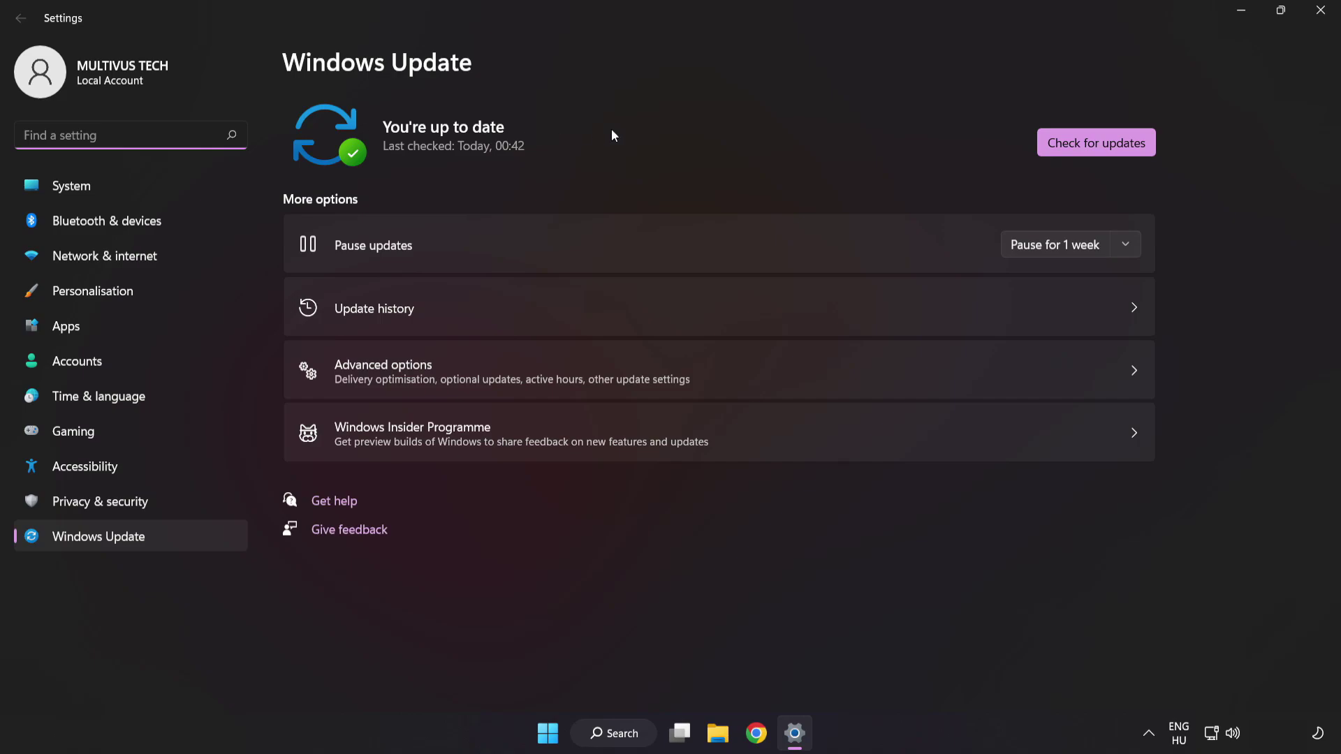
left_click(1091, 149)
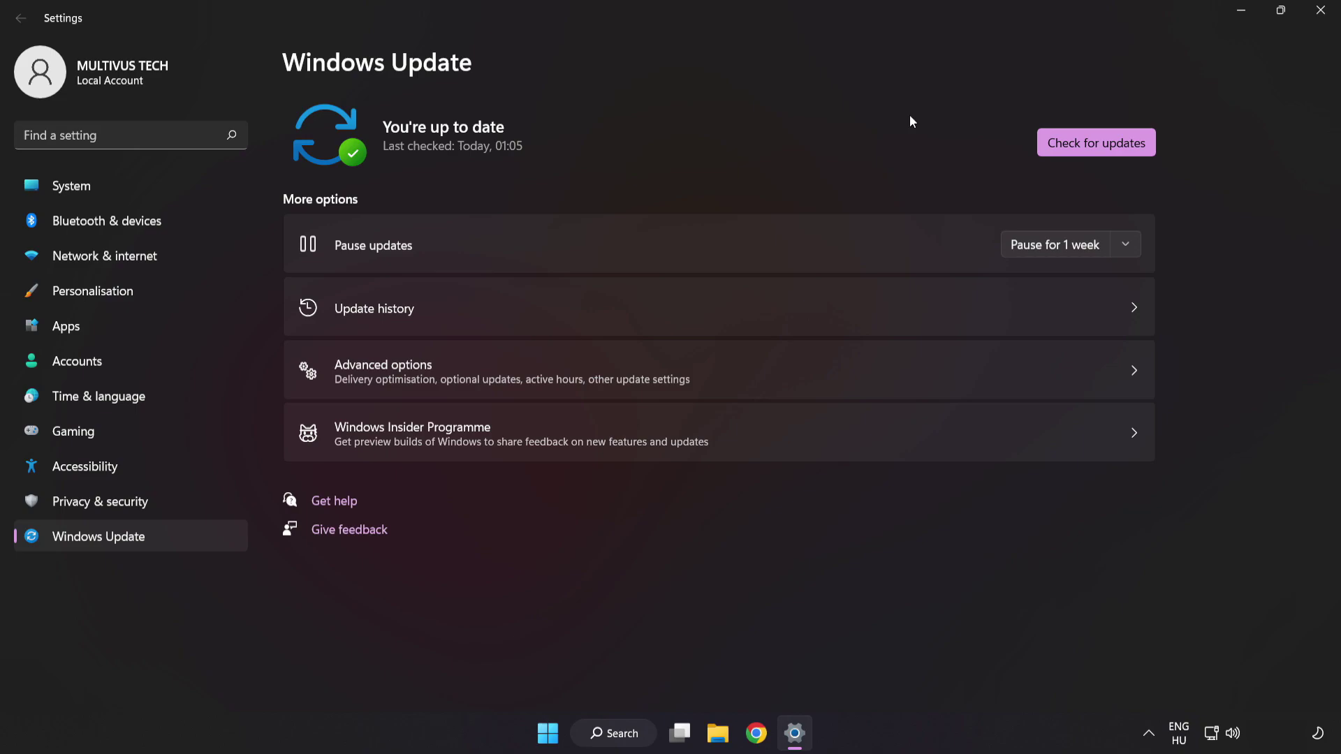
left_click(1320, 11)
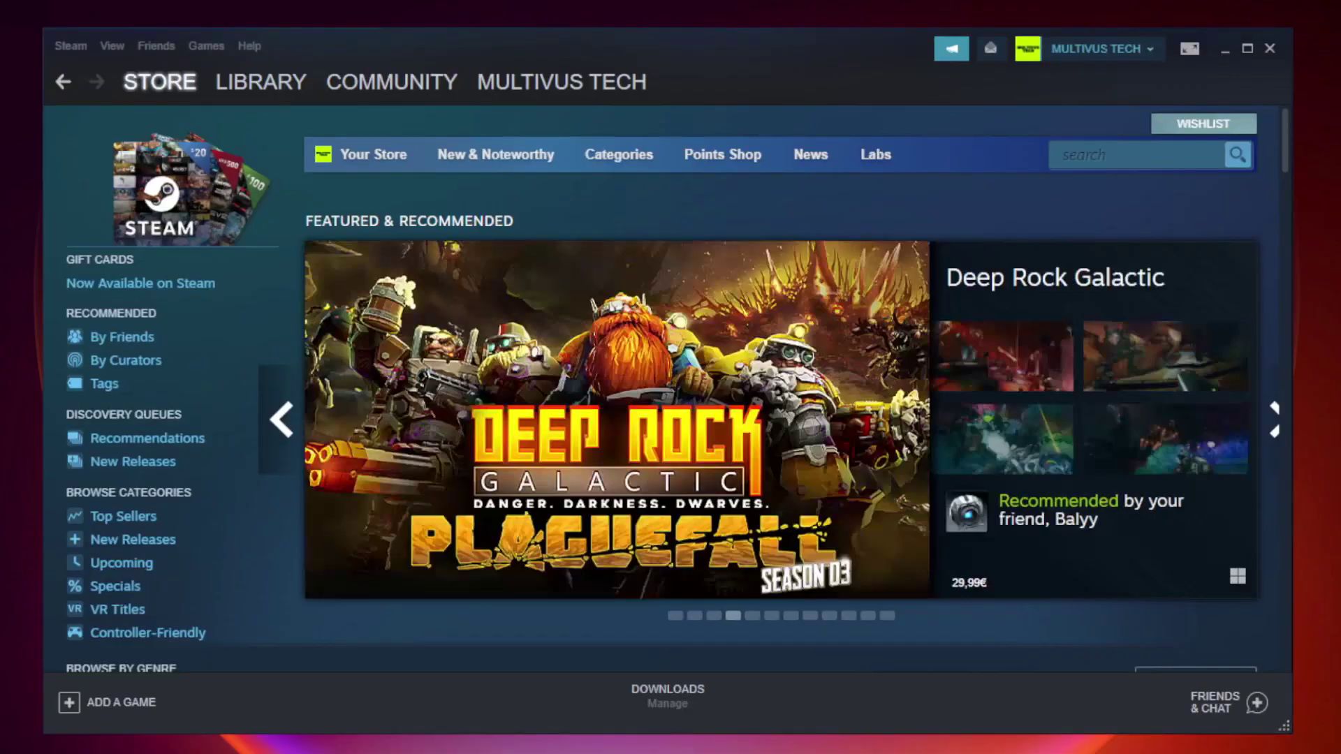
mouse_move(261, 82)
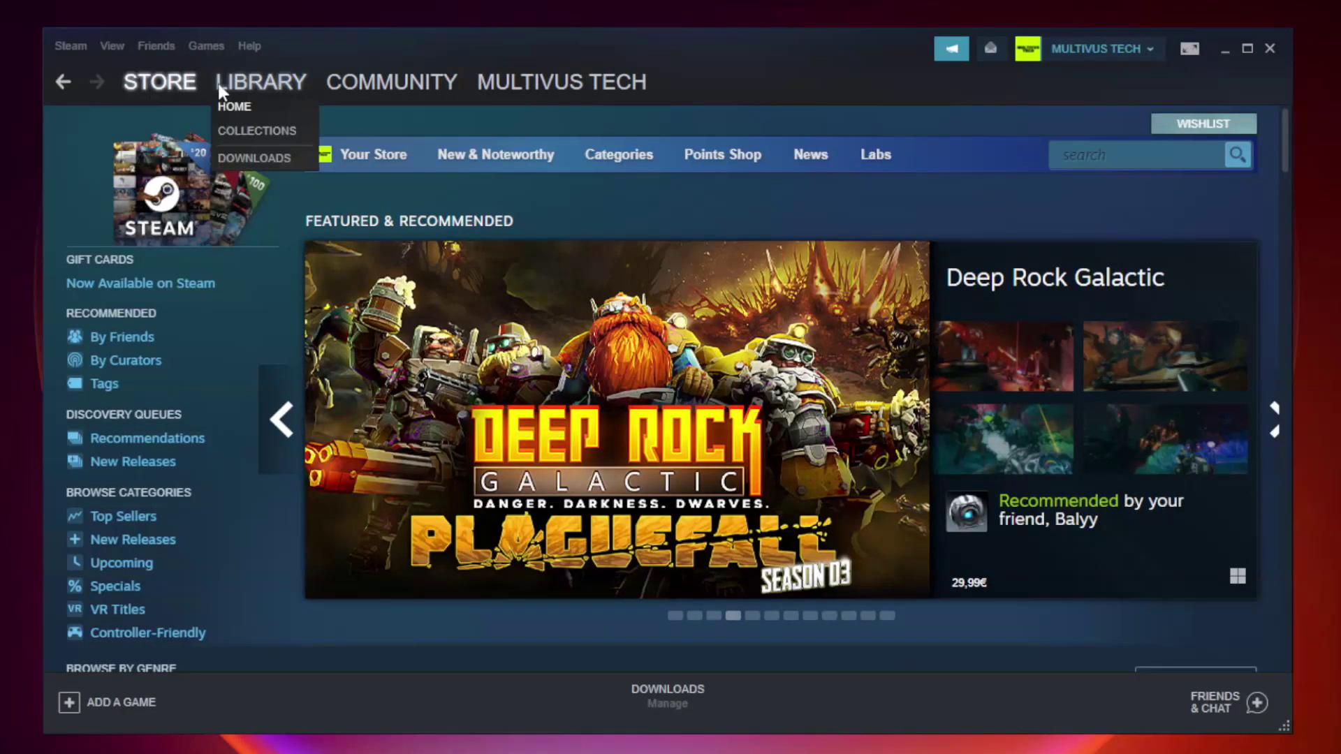
Show the Steam Library and bring up the favourited game's context menu.
left_click(272, 89)
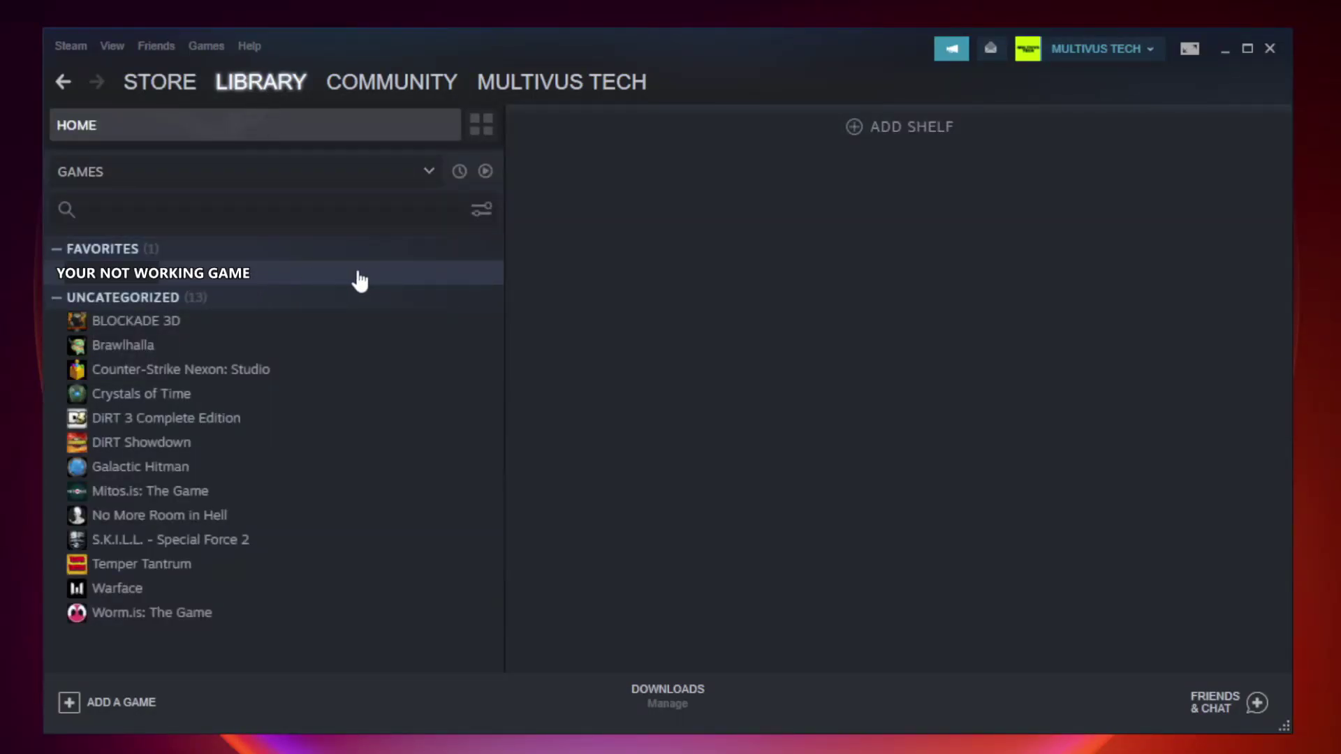
right_click(291, 279)
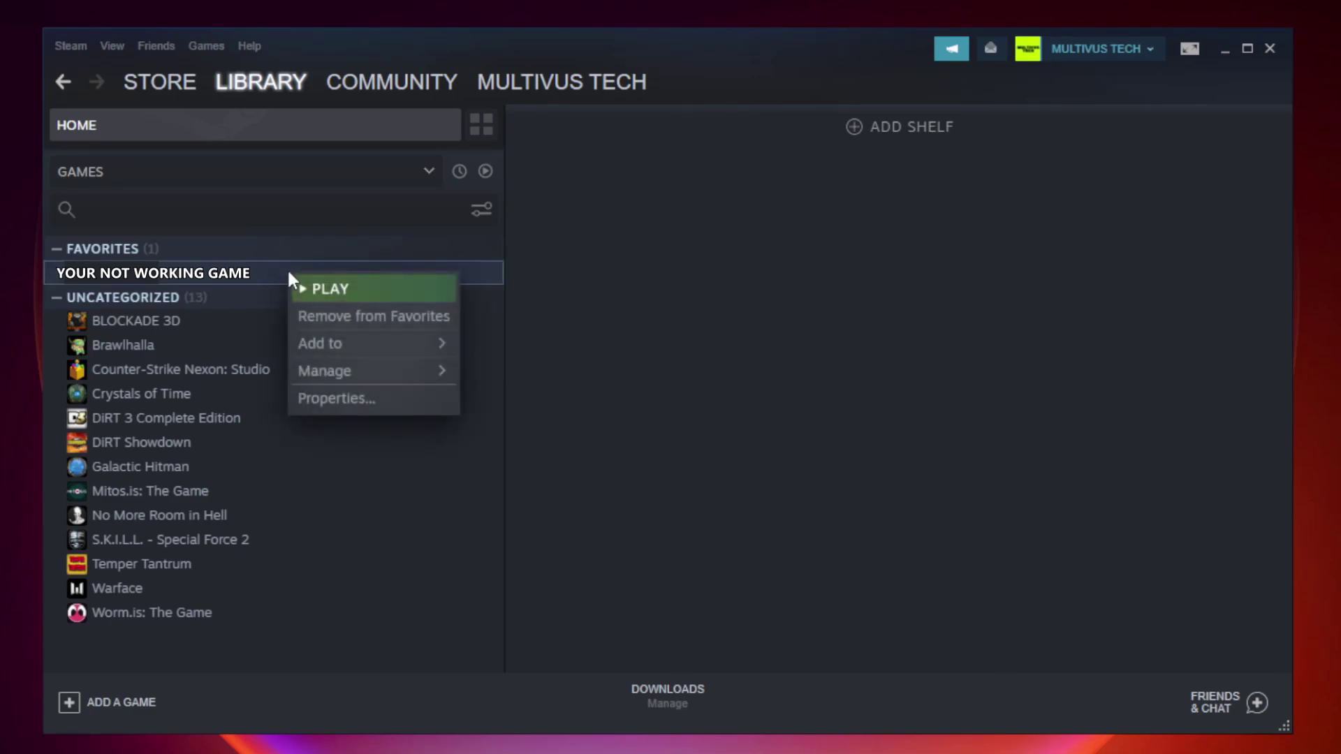
Verify integrity of the game's local files from its Steam properties.
left_click(370, 400)
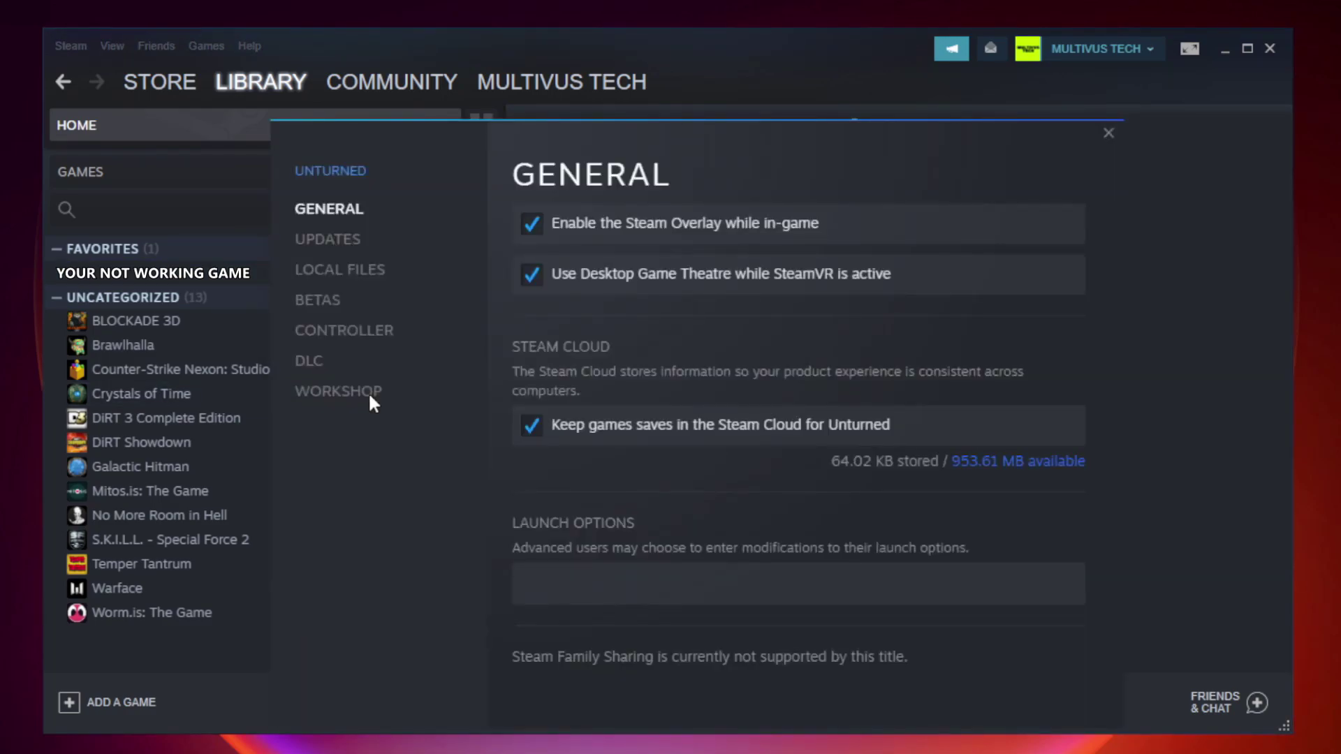
left_click(358, 280)
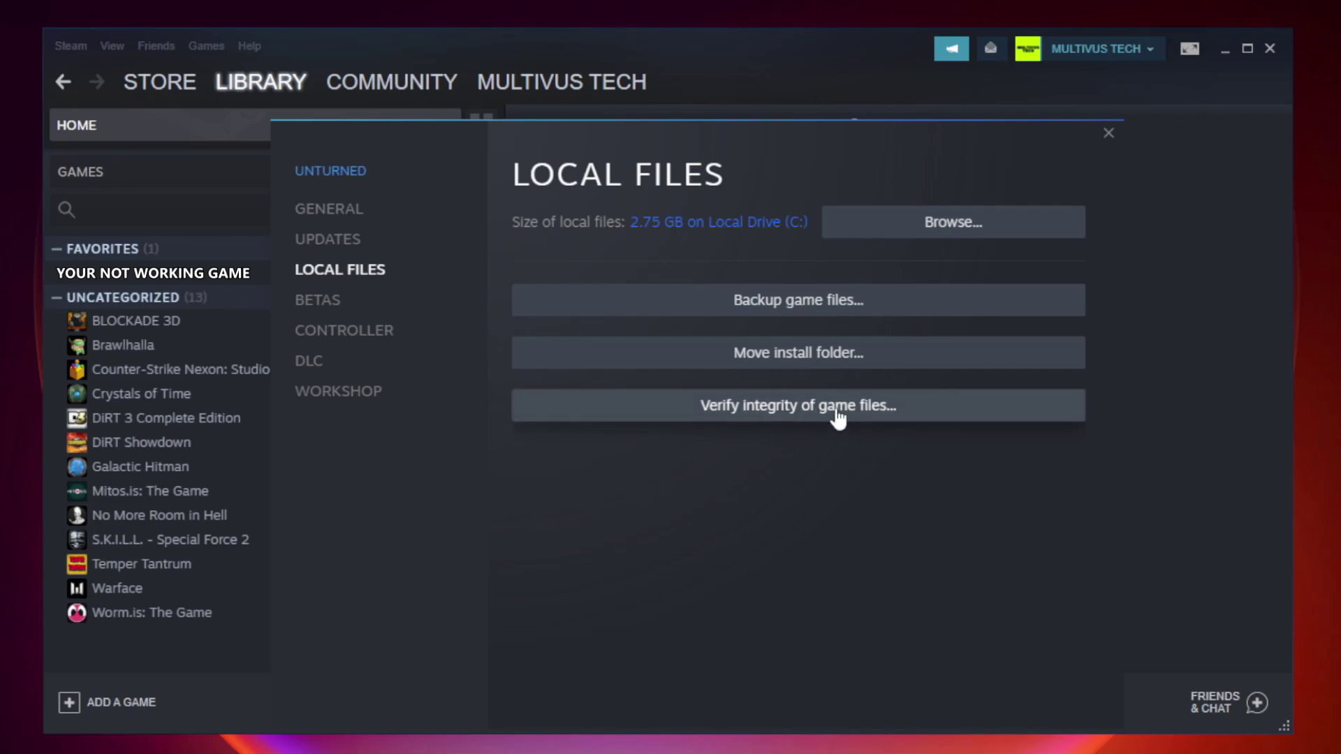
left_click(811, 419)
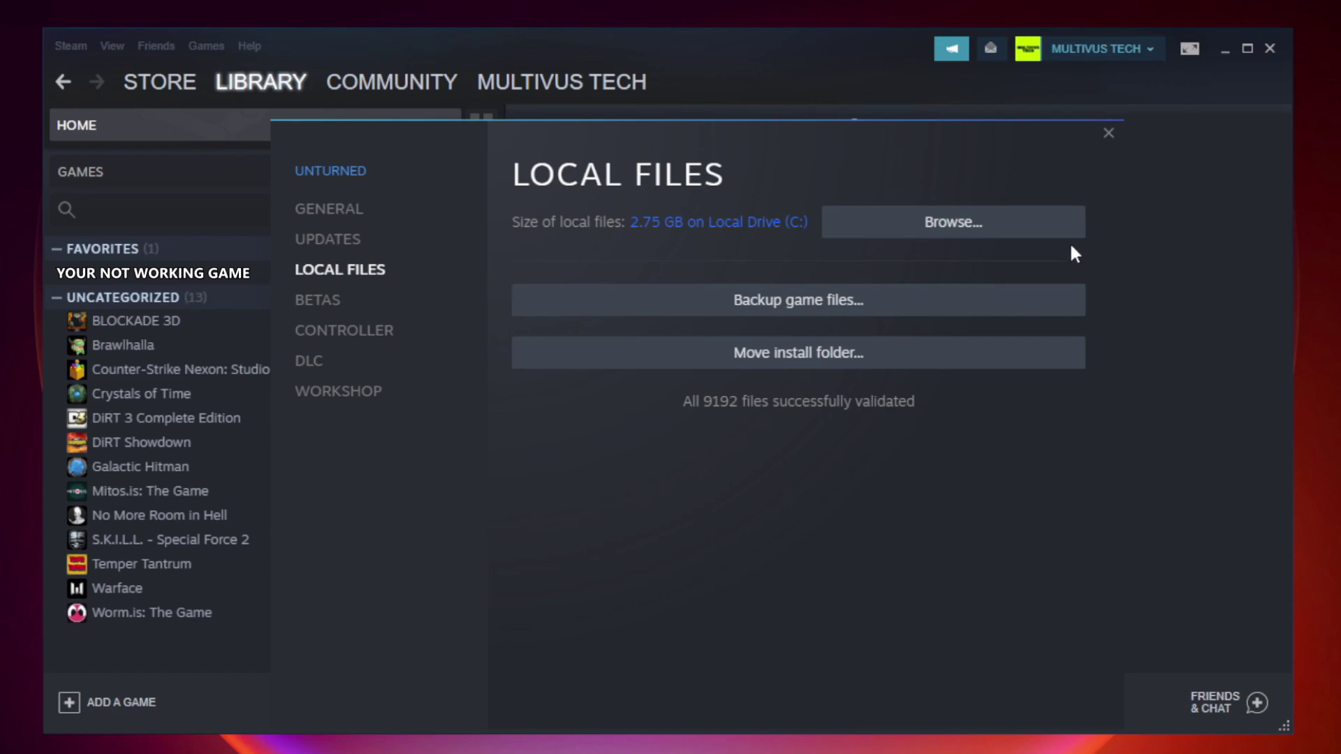
Browse the game's local files and bring up the YOUR NOT WORKING GAME shortcut's menu.
left_click(959, 241)
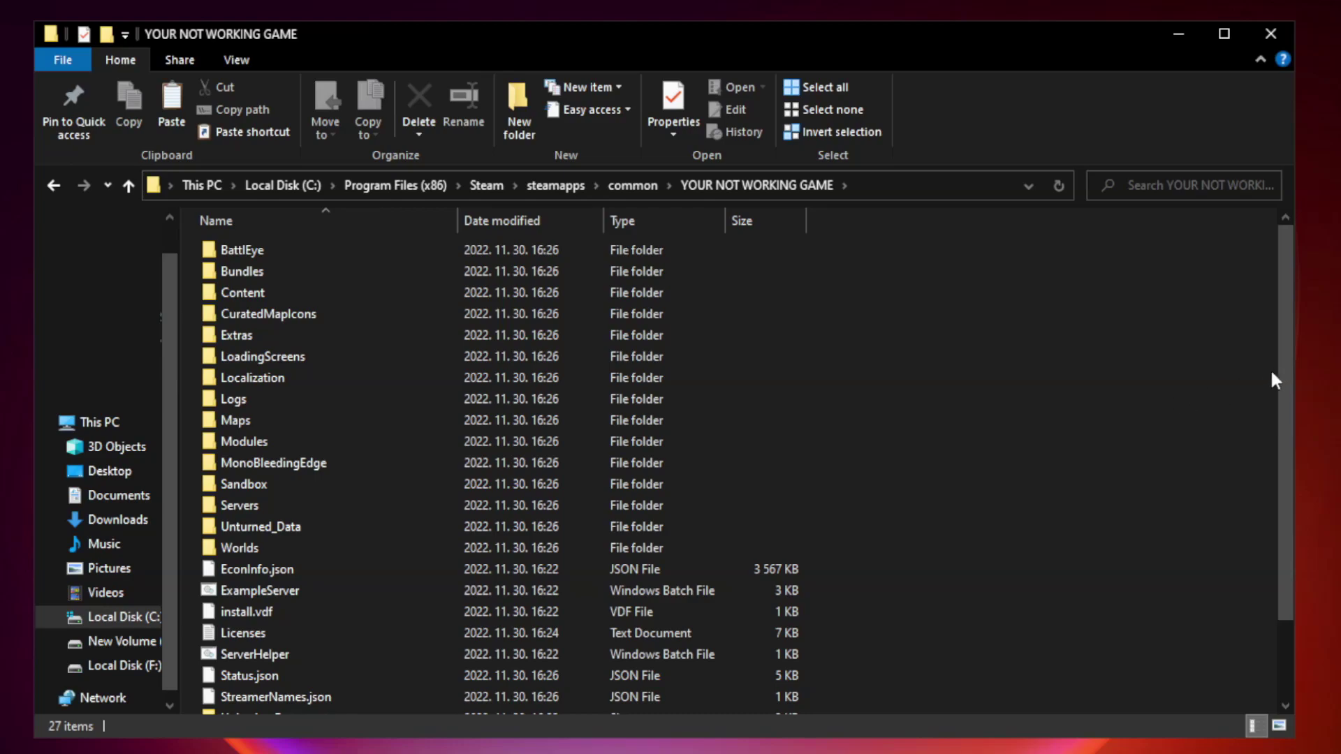
left_click_drag(1287, 366, 1288, 448)
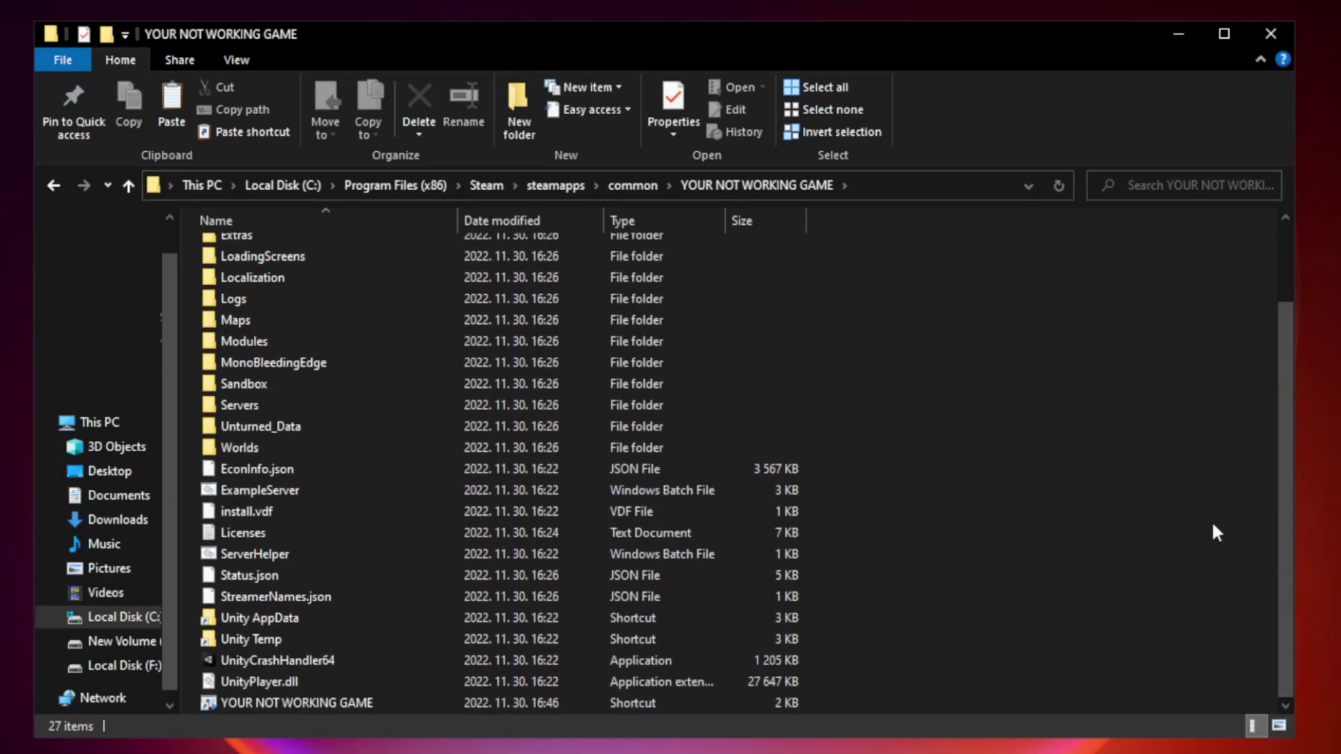
left_click(532, 701)
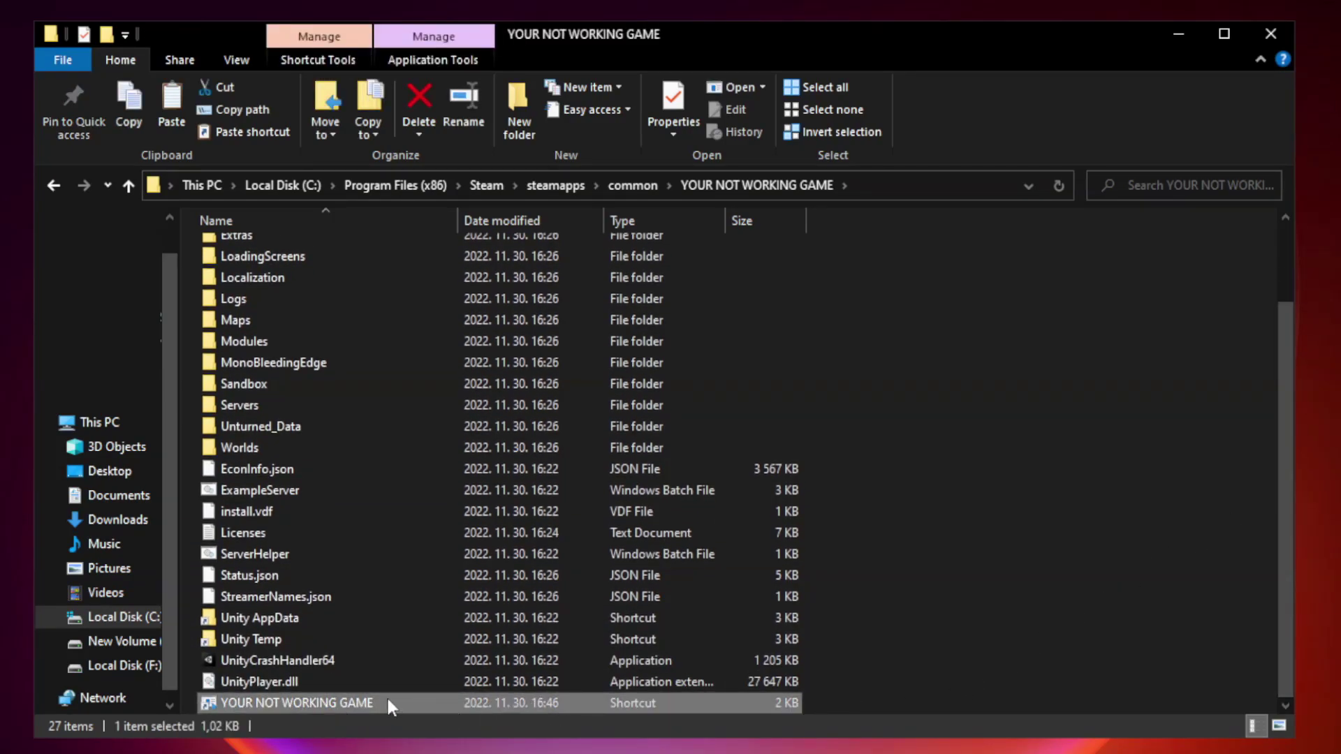
right_click(454, 704)
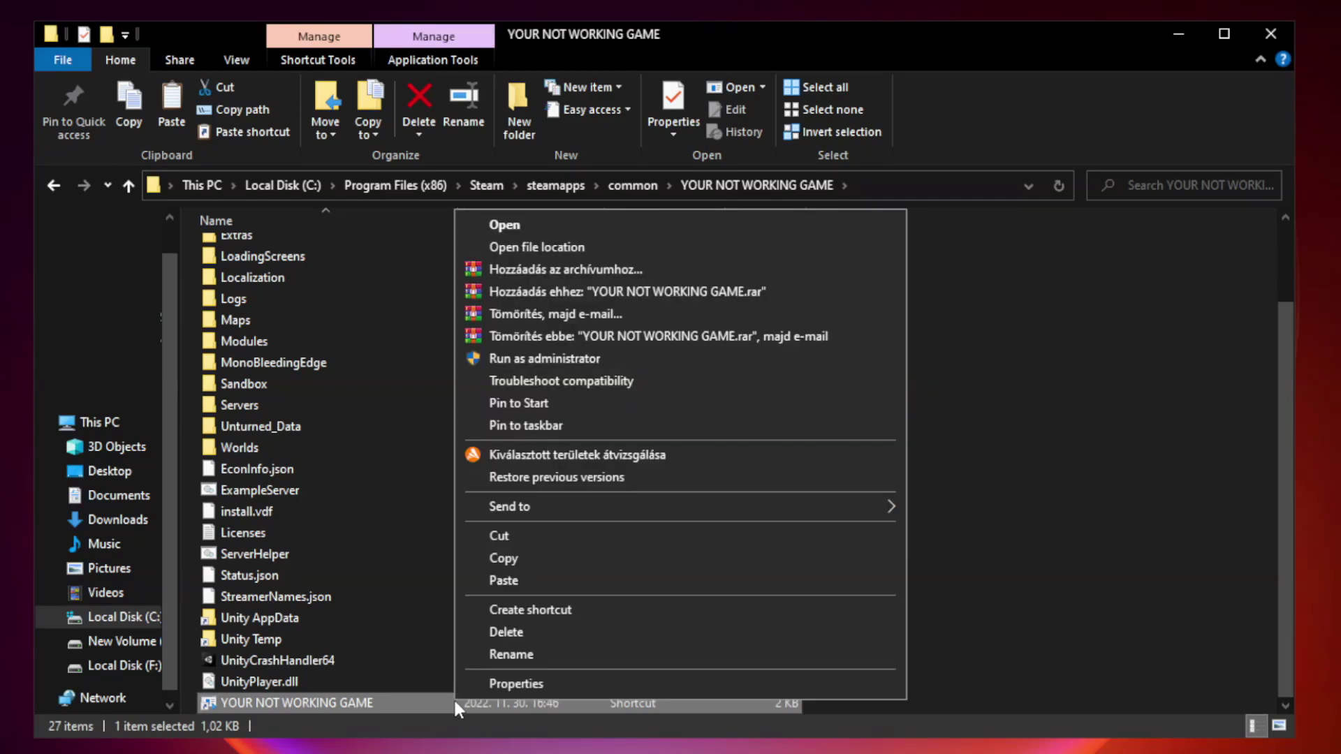
Set the shortcut to Windows 8 compatibility, fullscreen optimizations off, run as administrator, and apply.
left_click(678, 690)
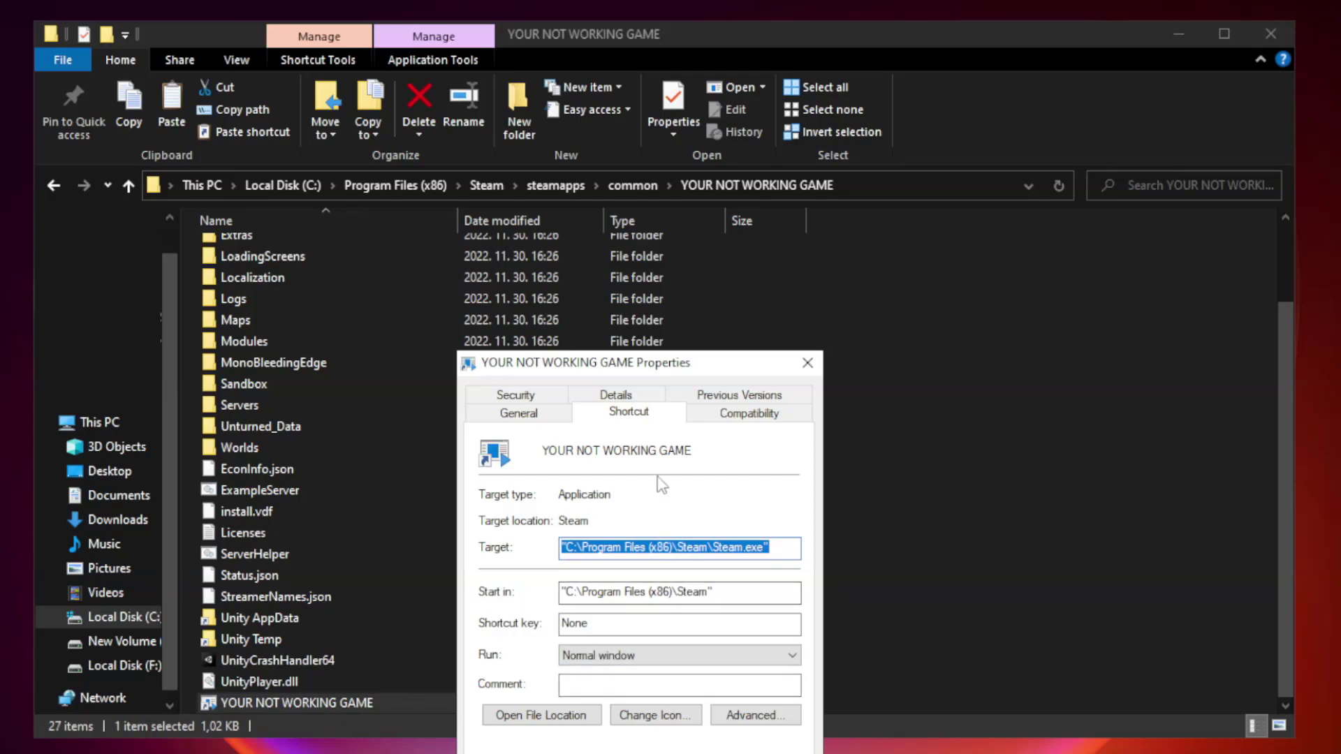
mouse_move(667, 370)
left_mouse_down()
mouse_move(693, 183)
mouse_move(665, 153)
left_mouse_up()
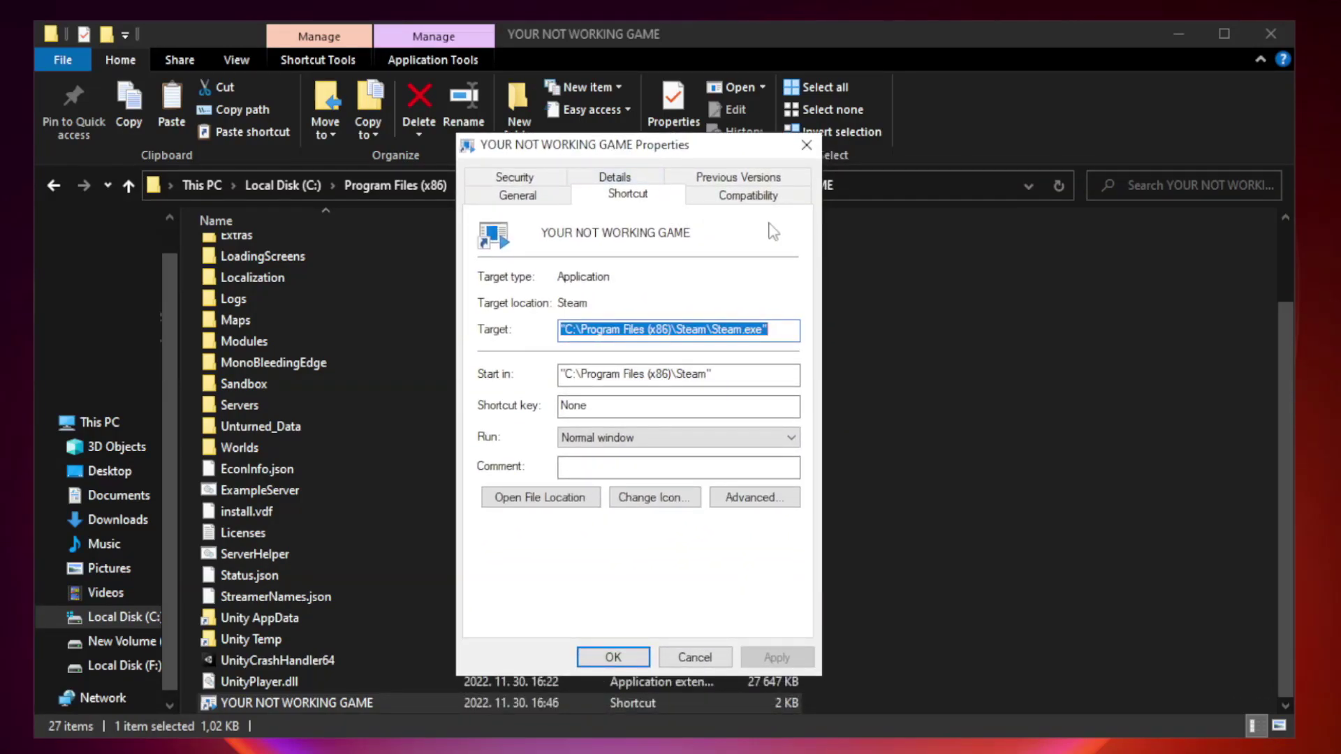
left_click(746, 198)
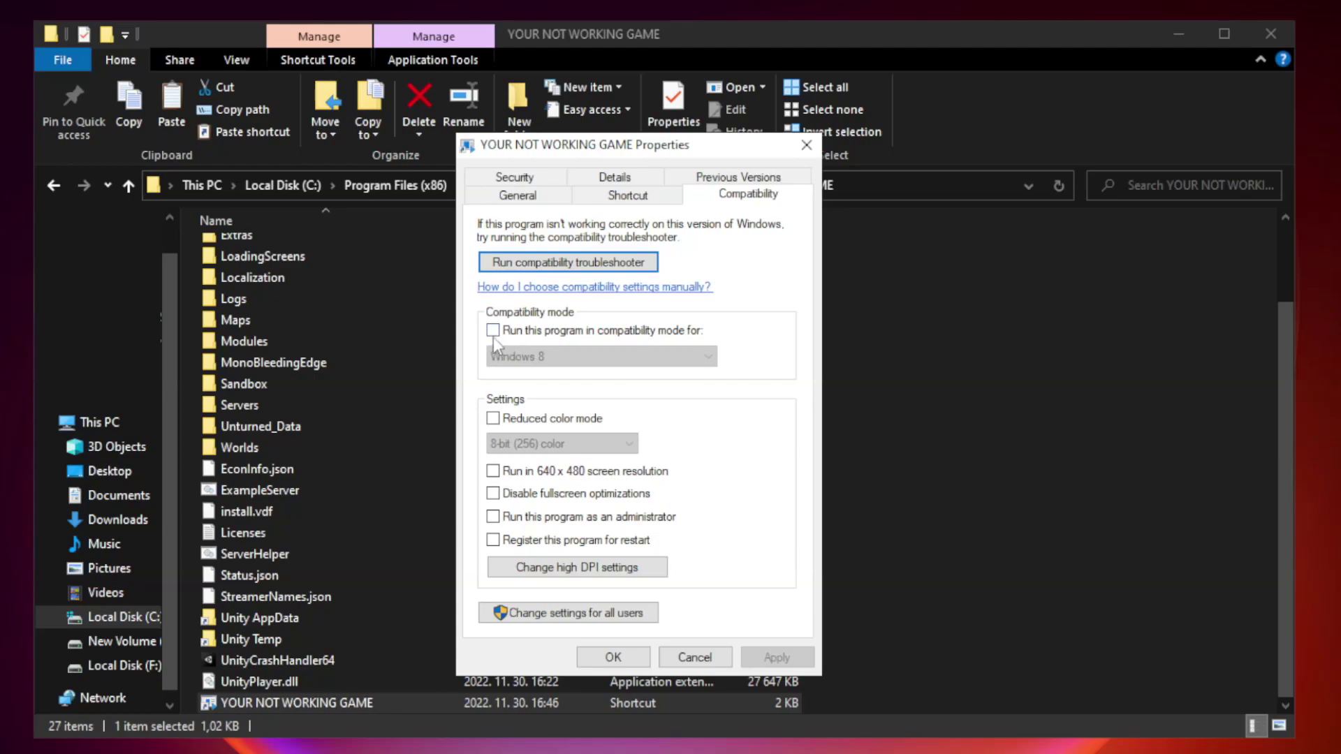
left_click(534, 336)
left_click(599, 356)
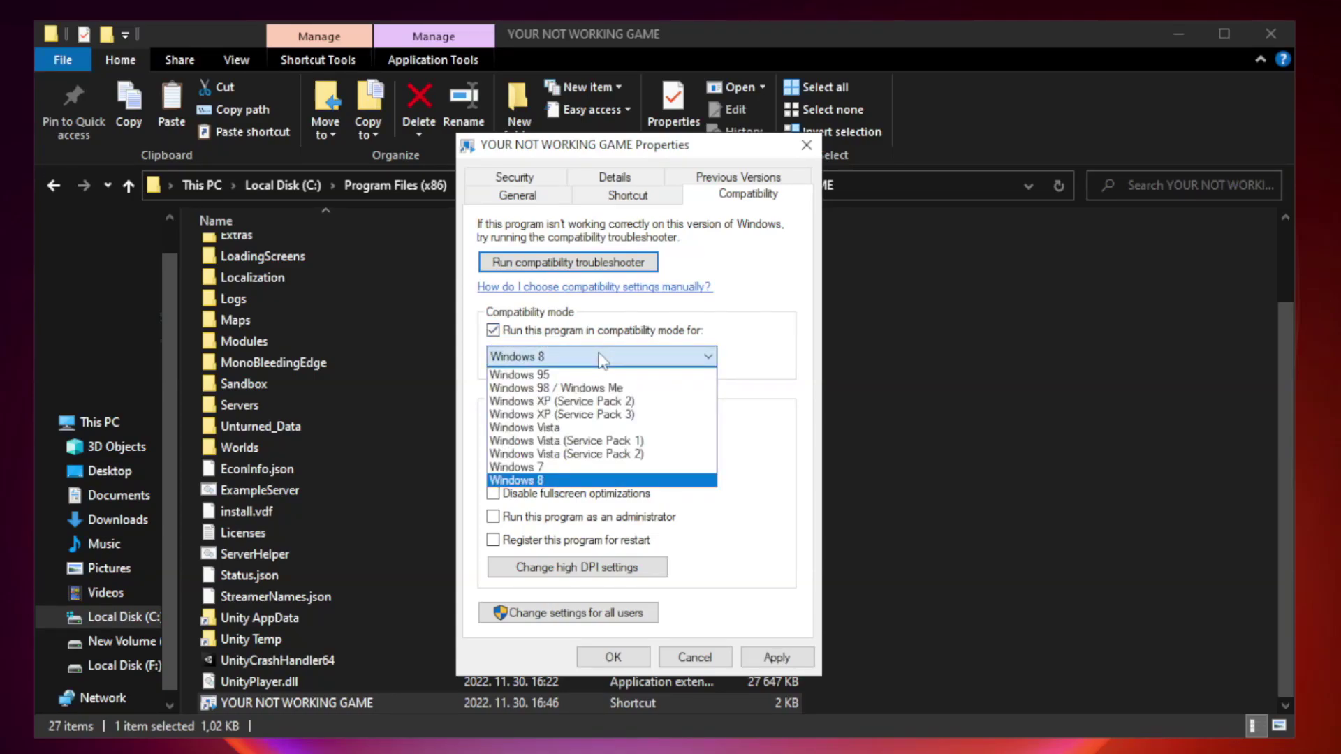
left_click(566, 482)
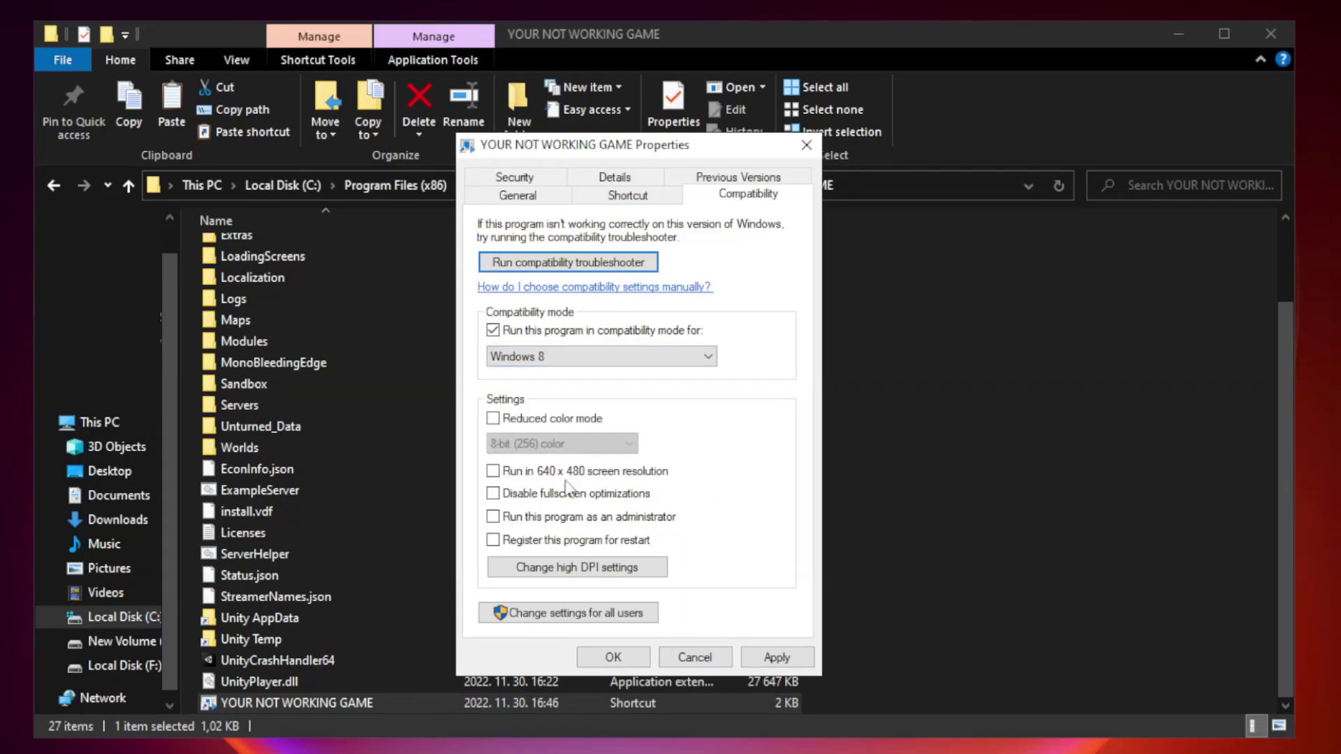
left_click(525, 495)
left_click(528, 525)
left_click(776, 655)
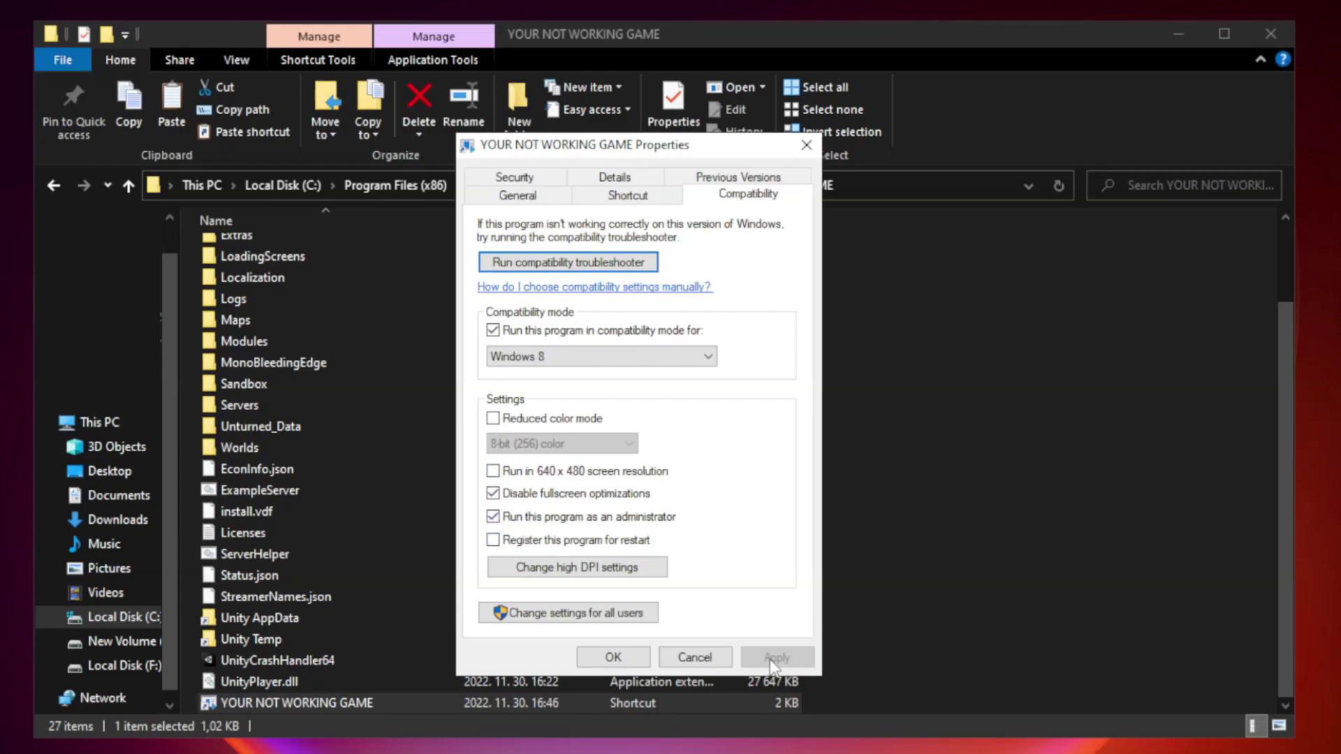
left_click(612, 658)
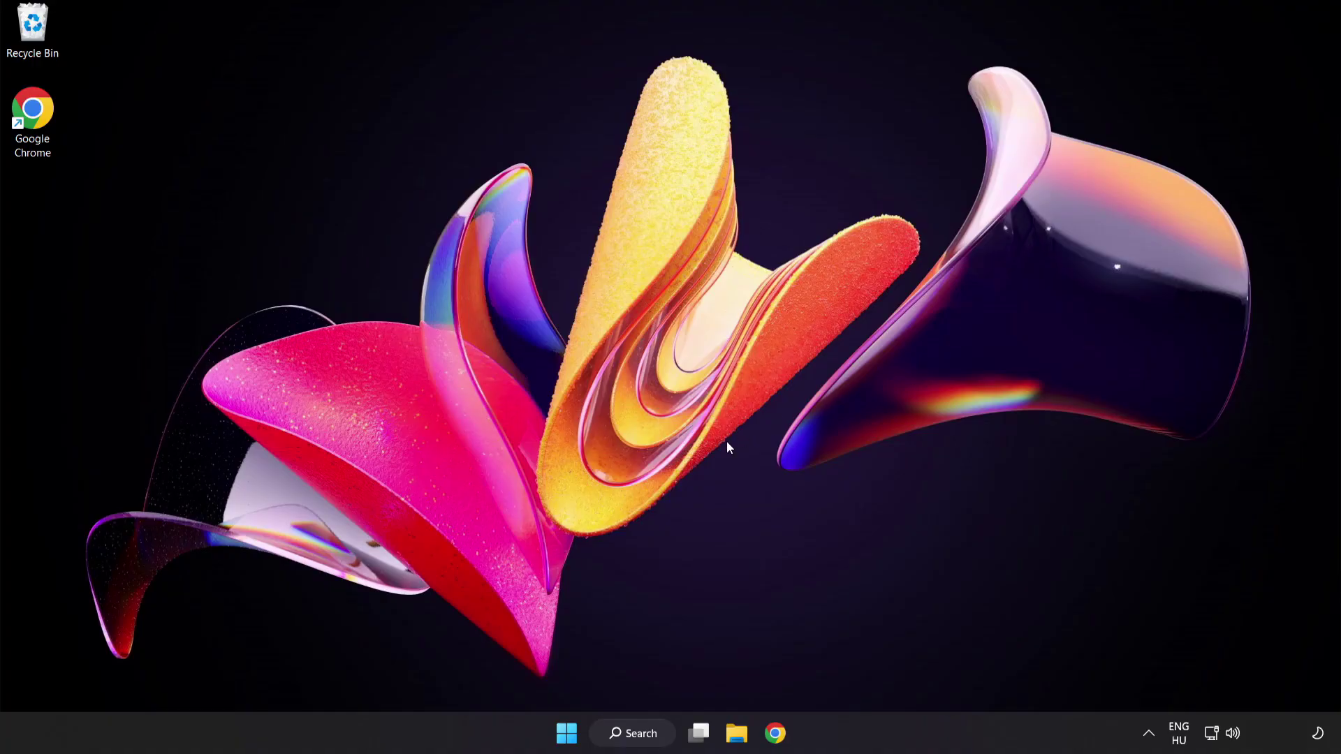
Open Task Manager's Startup apps list from the Start button menu.
right_click(572, 738)
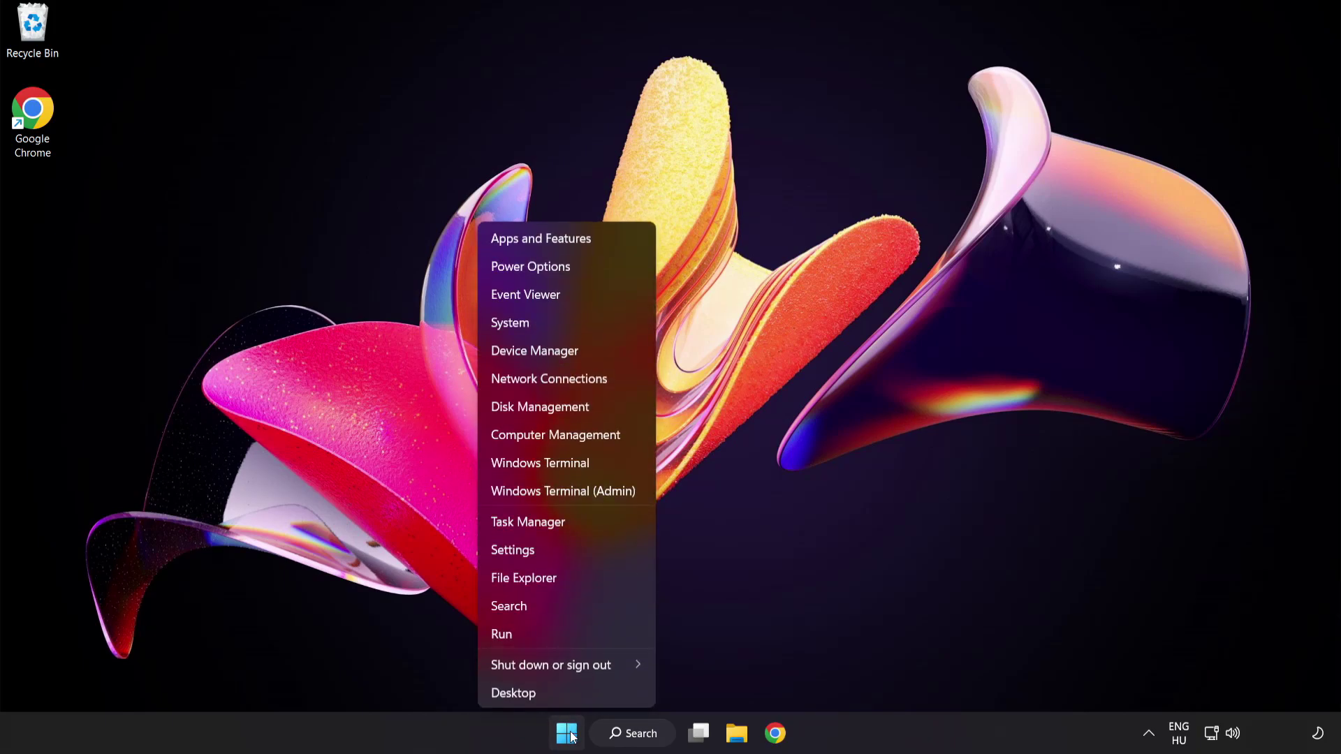
left_click(580, 526)
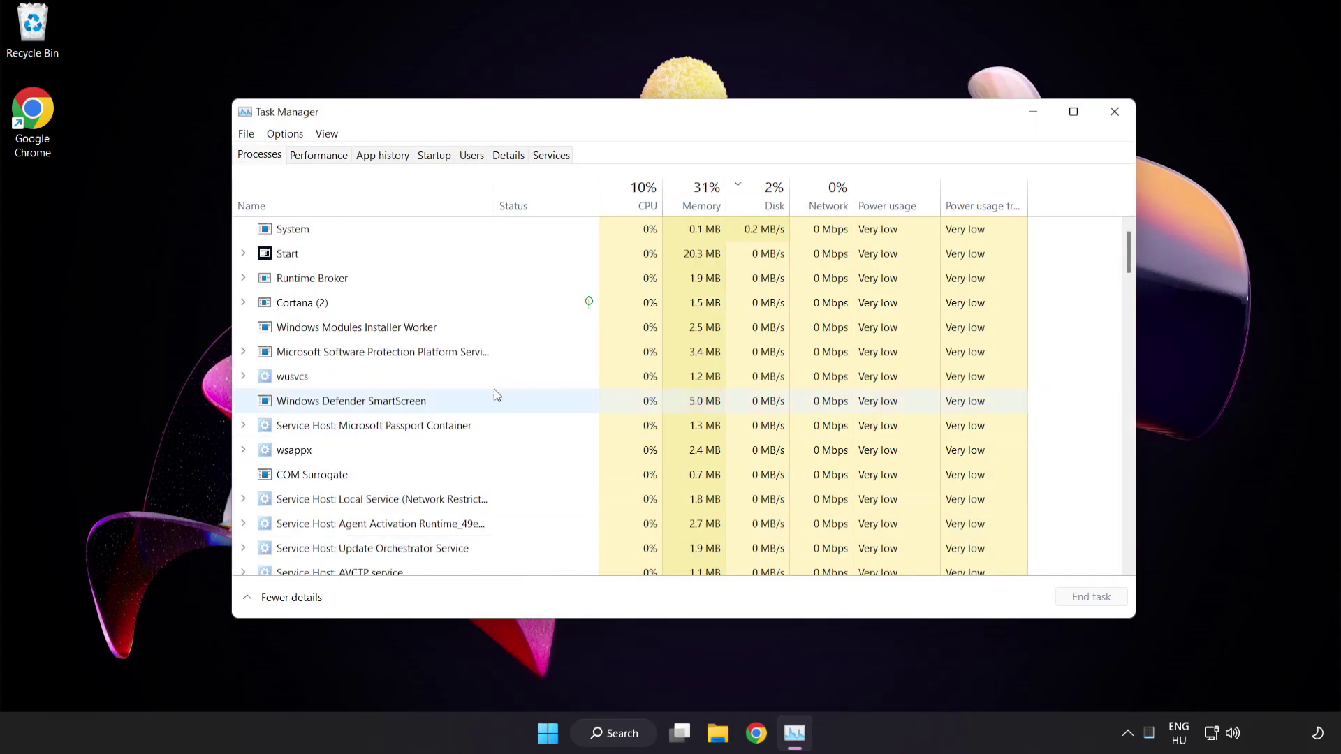
left_click(444, 161)
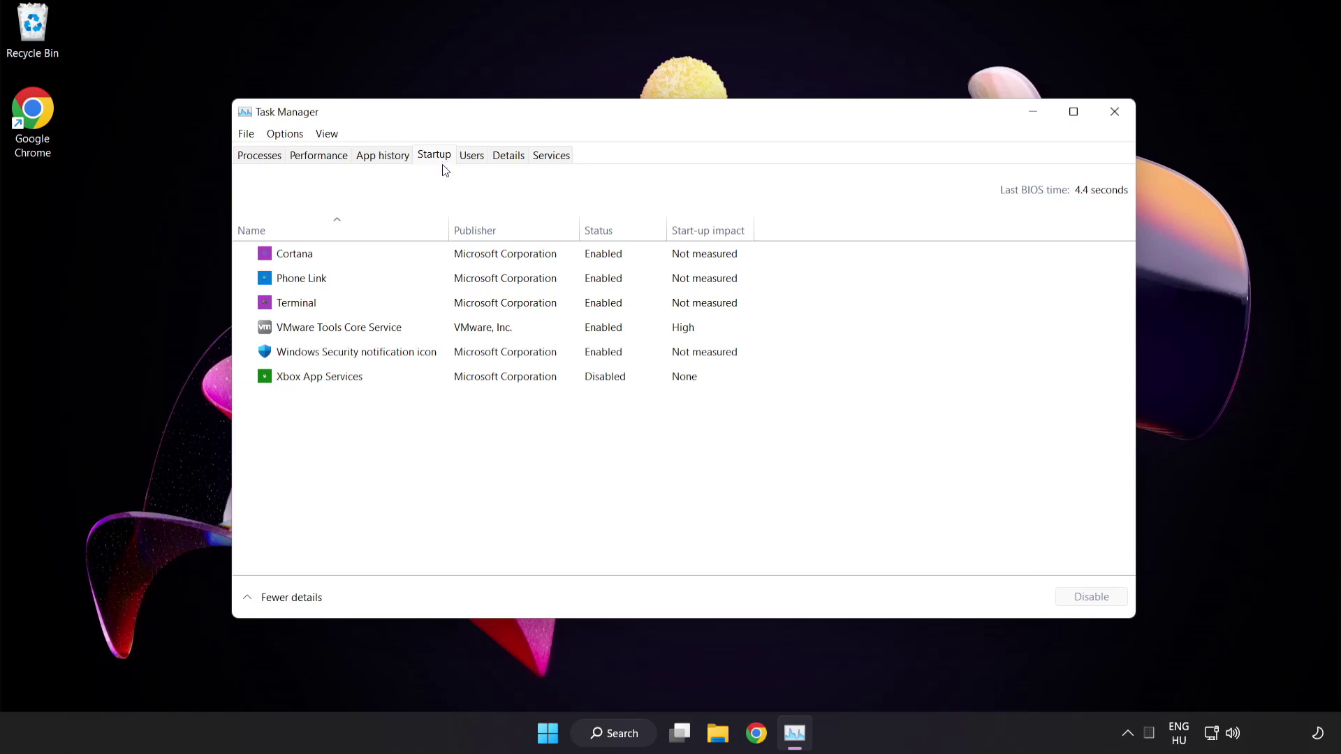
Disable Cortana, Phone Link, Terminal and Windows Security notification icon at startup.
left_click(444, 258)
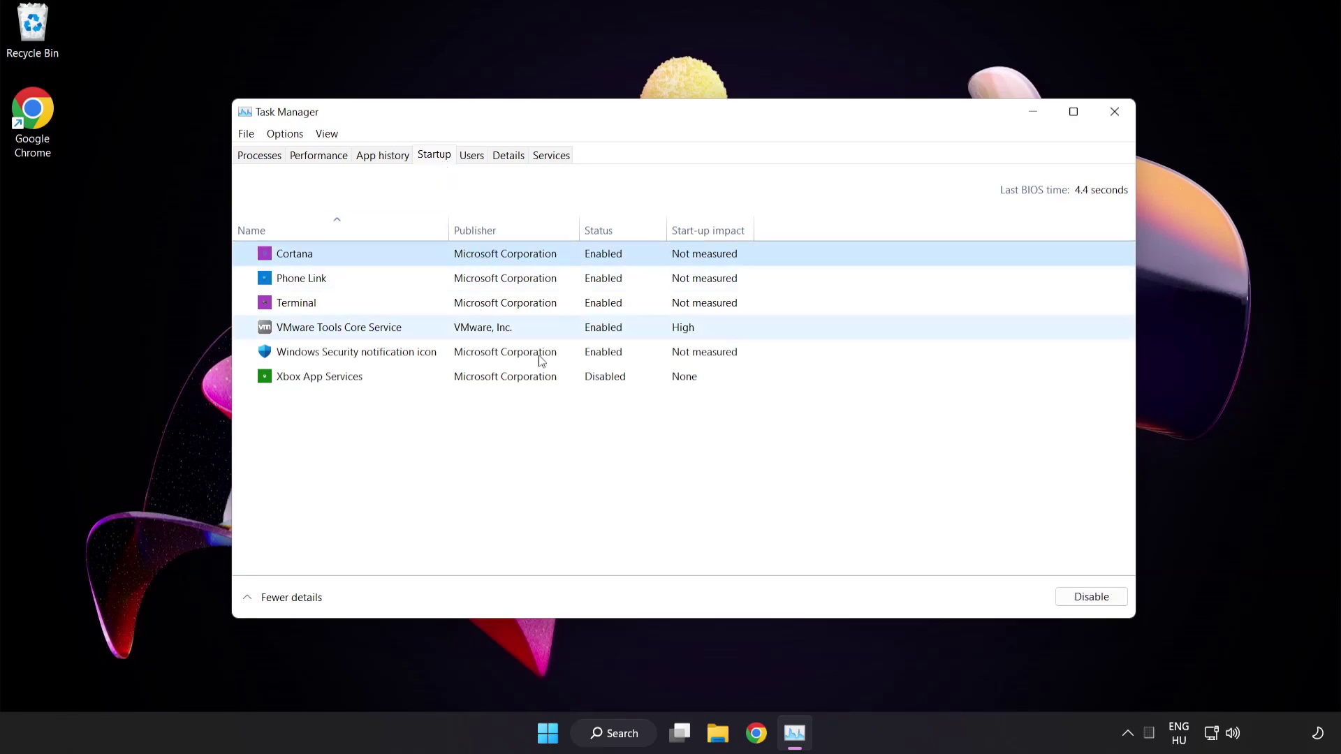
left_click(1100, 605)
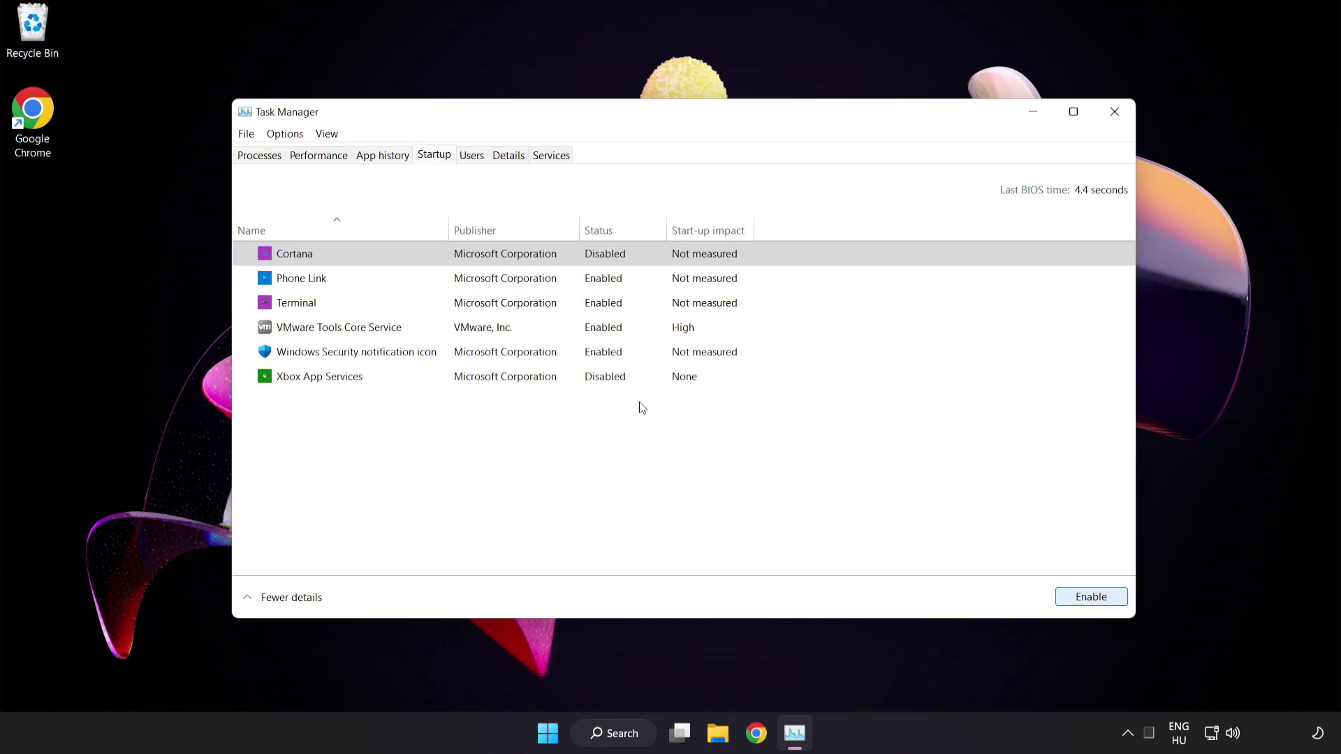
left_click(416, 280)
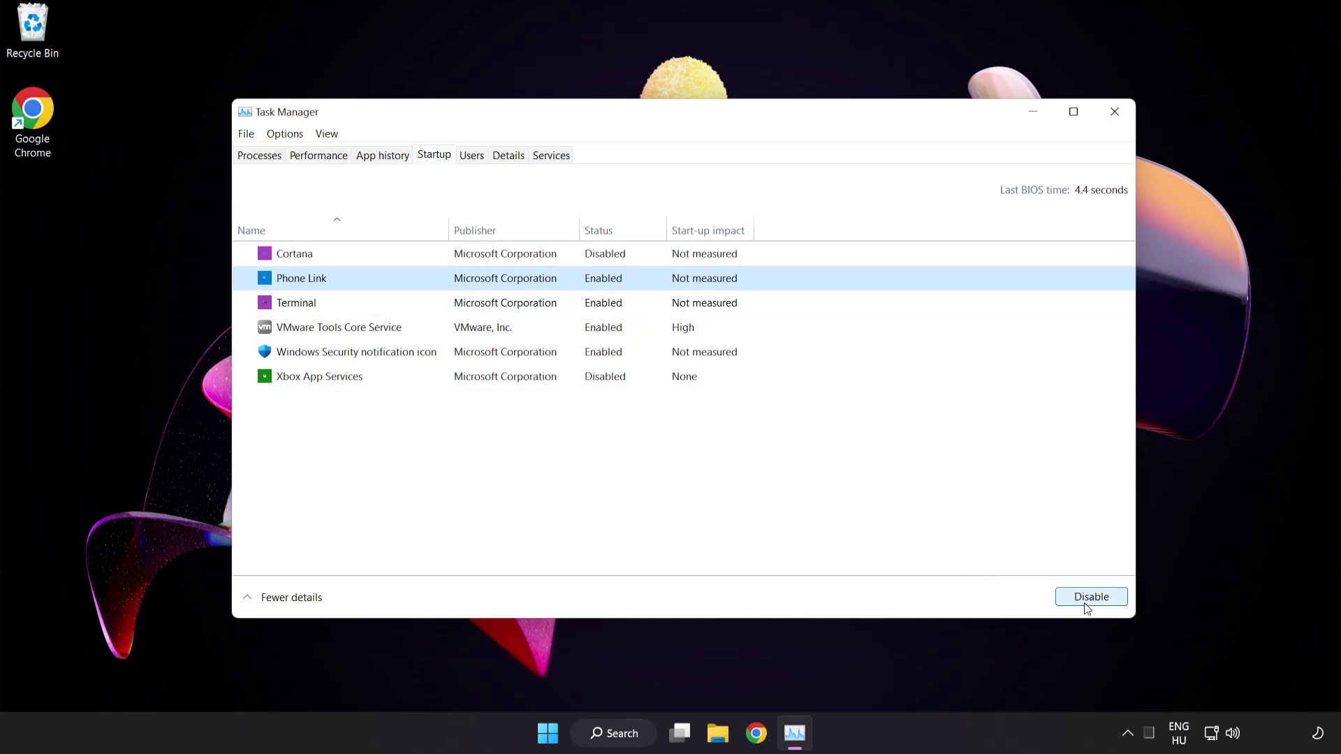
left_click(1087, 605)
left_click(424, 304)
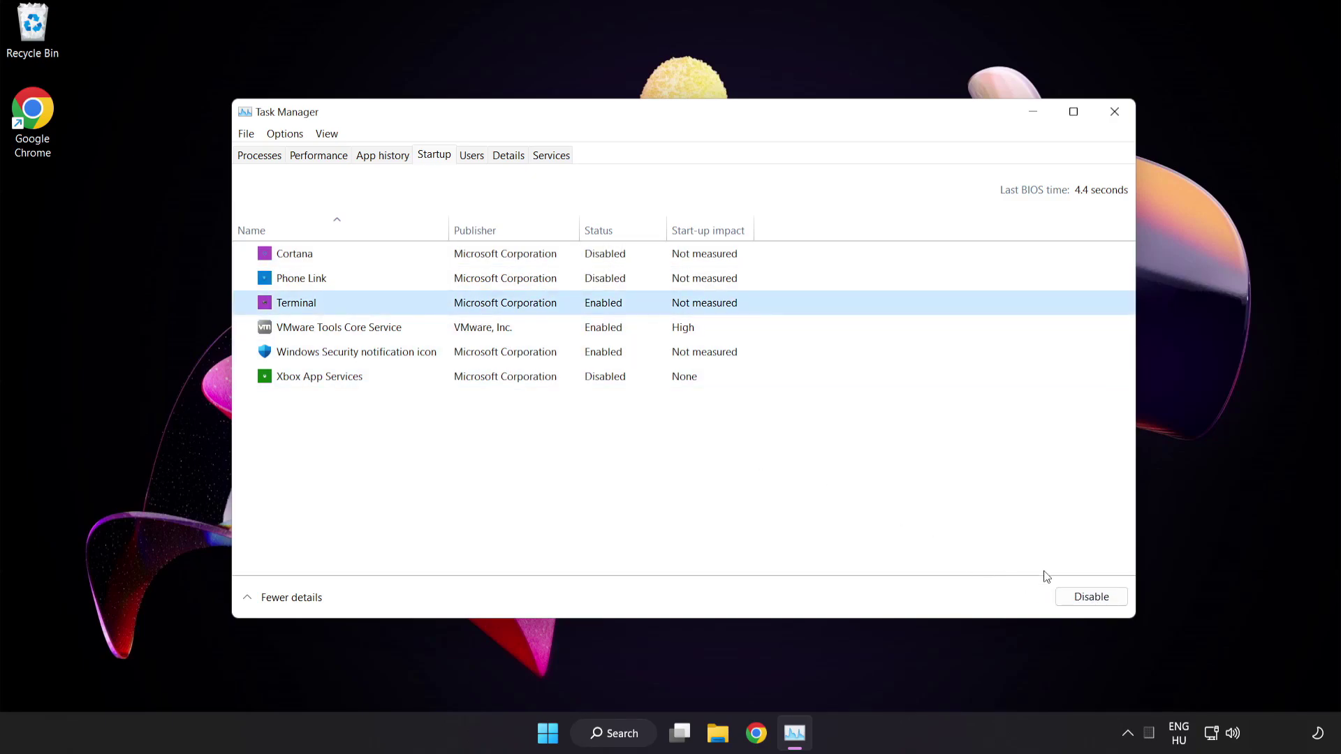
left_click(1091, 597)
left_click(455, 355)
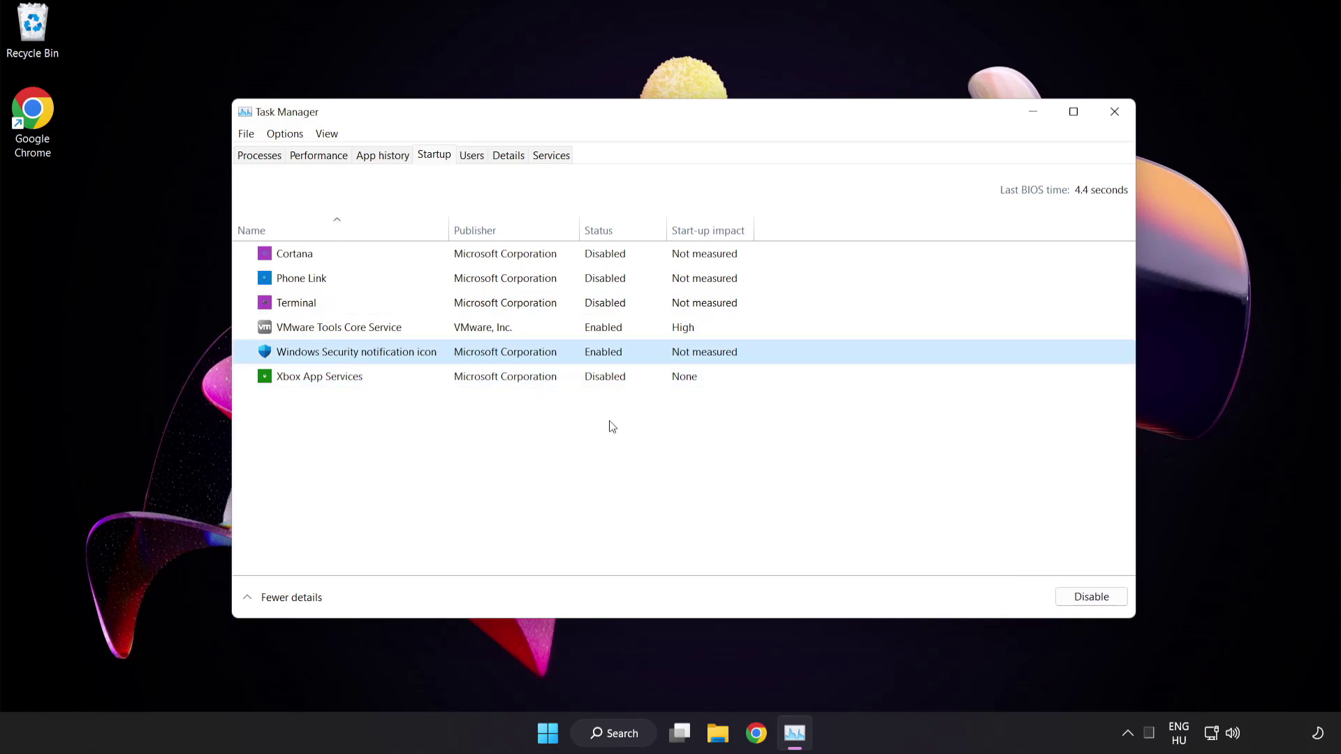
left_click(1088, 598)
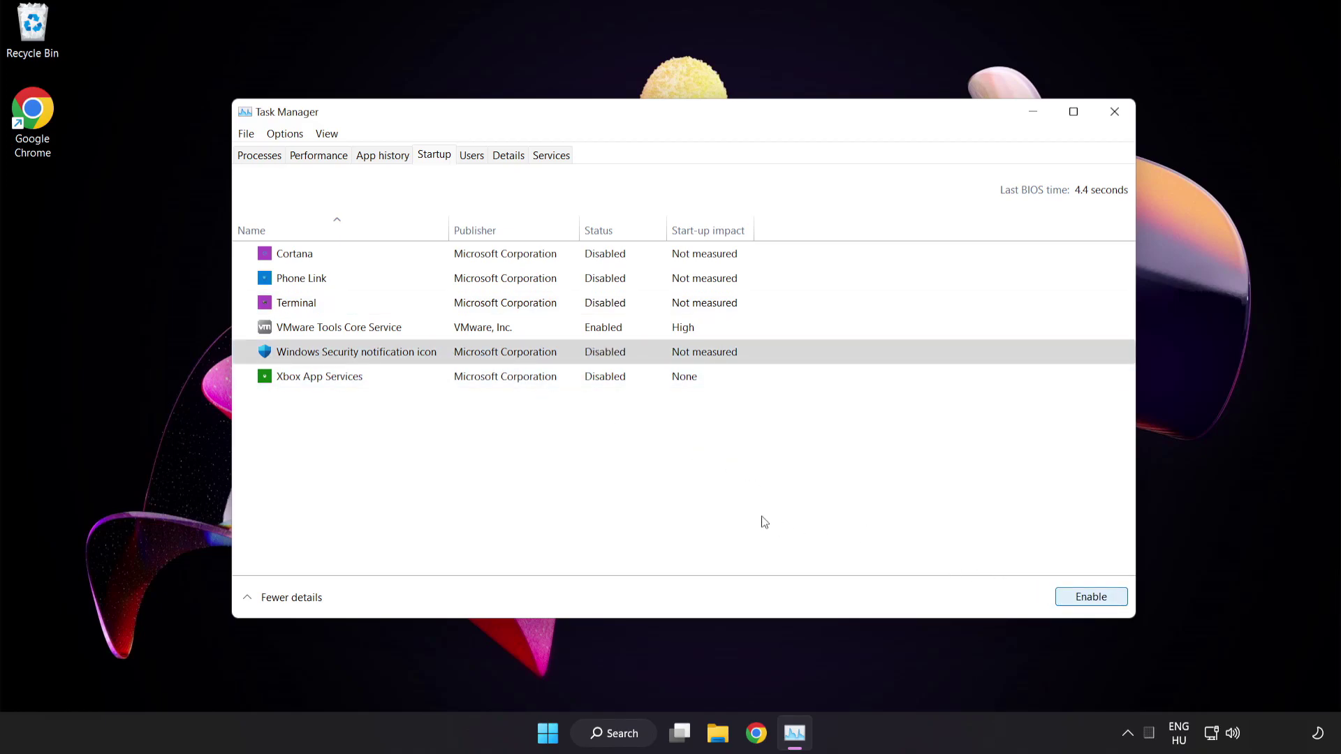
Close Task Manager and launch Command Prompt as administrator by searching 'cmd'.
left_click(1115, 113)
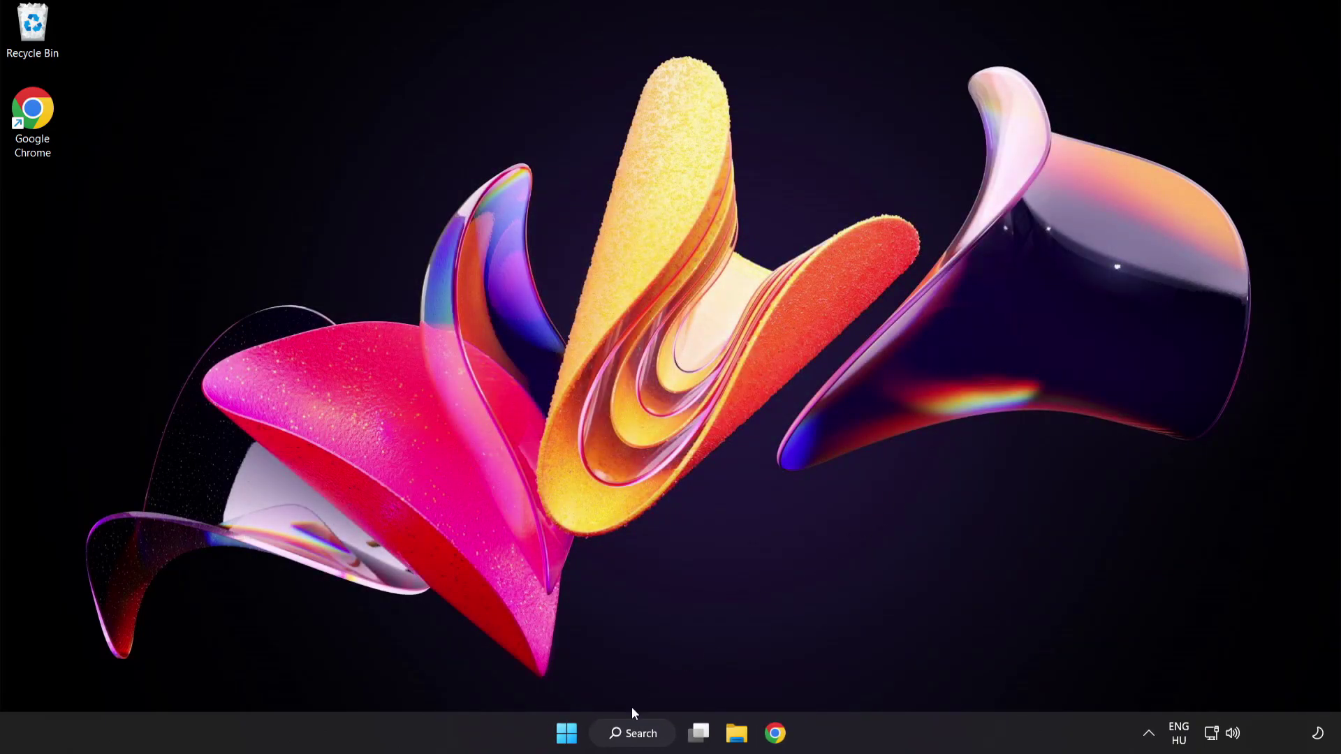
left_click(633, 736)
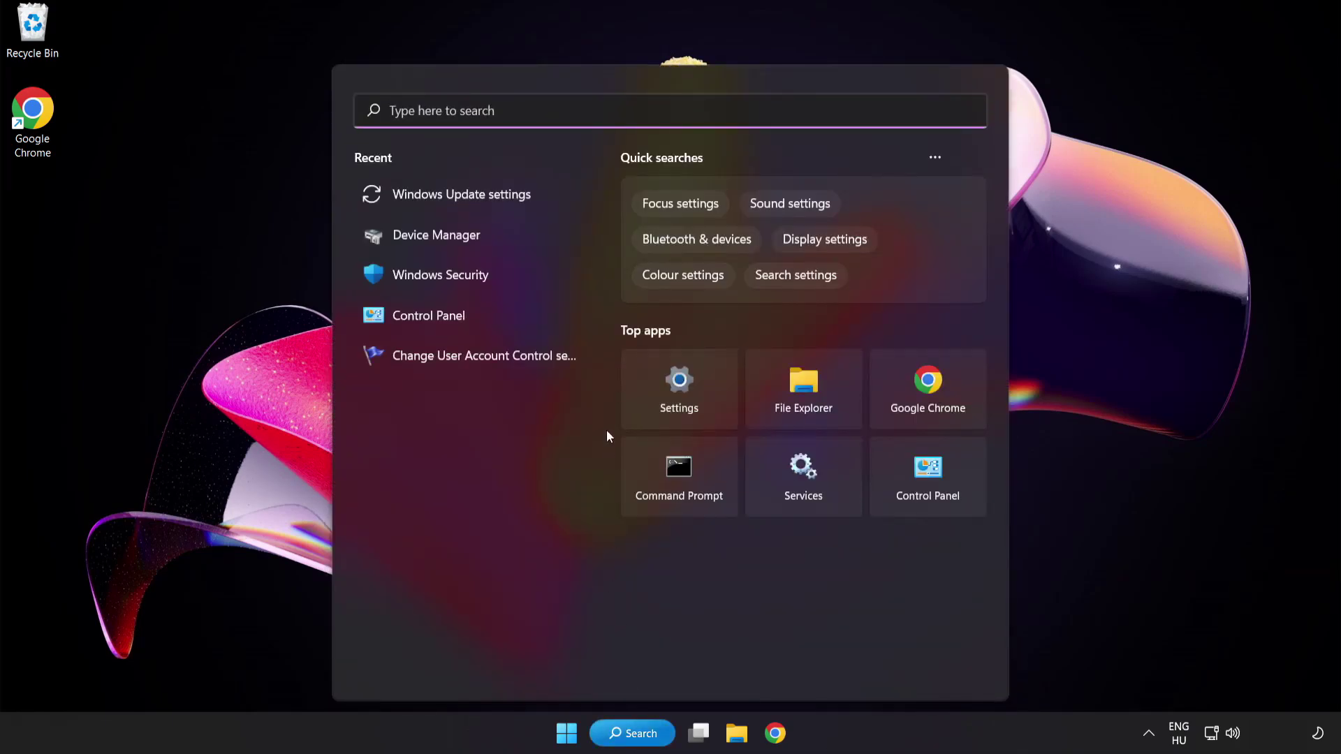
type("cmd")
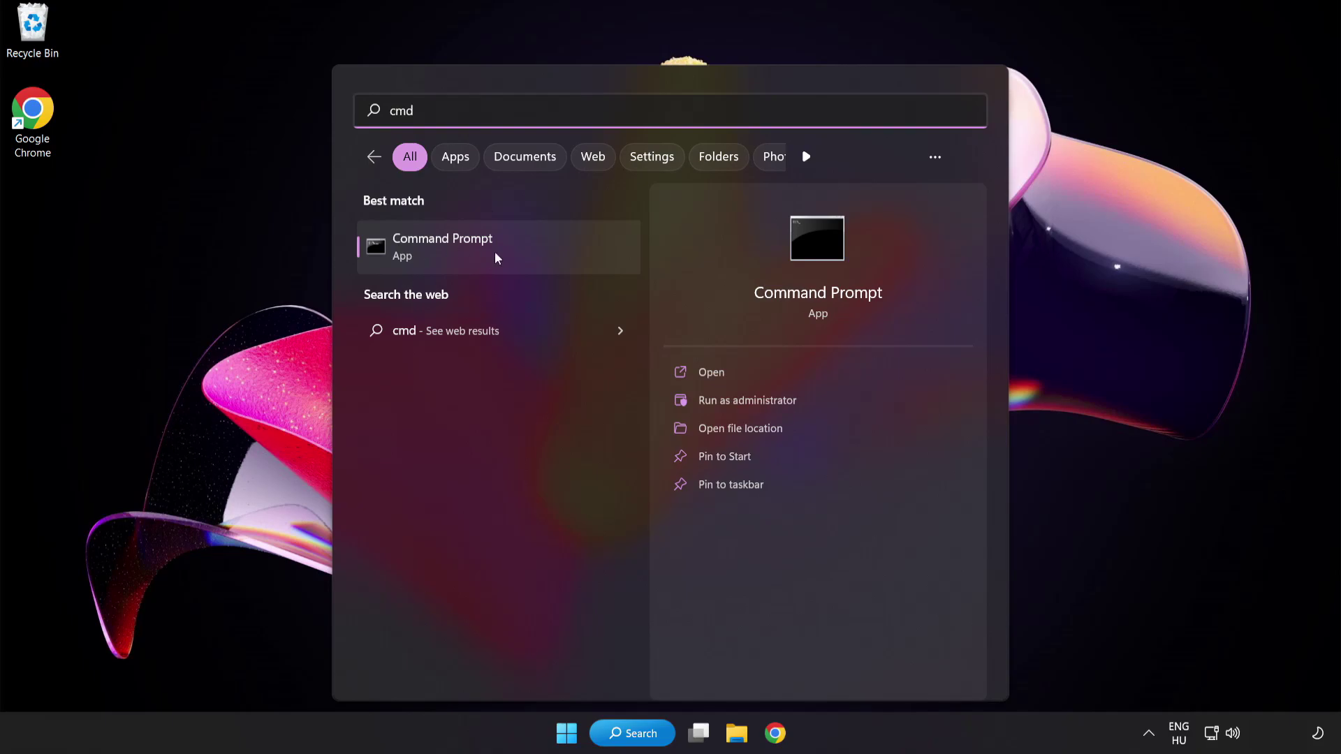
right_click(502, 258)
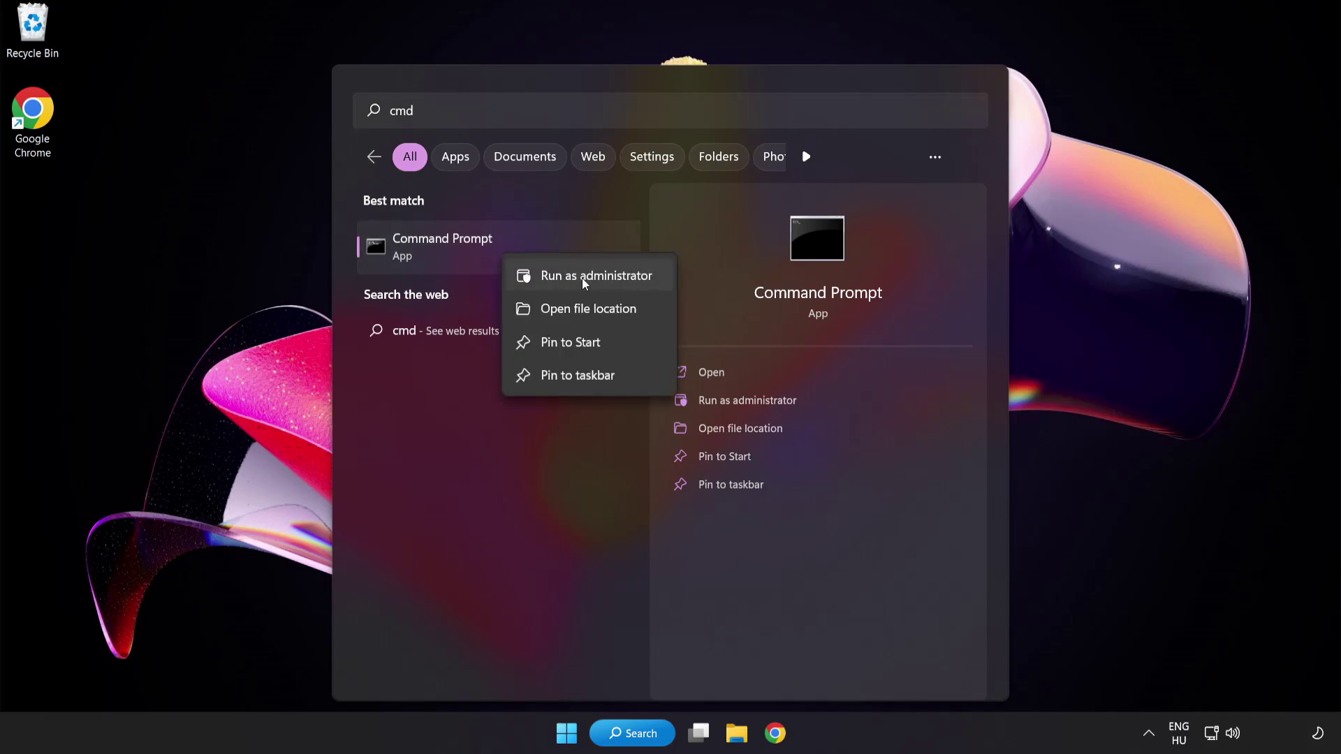
left_click(564, 279)
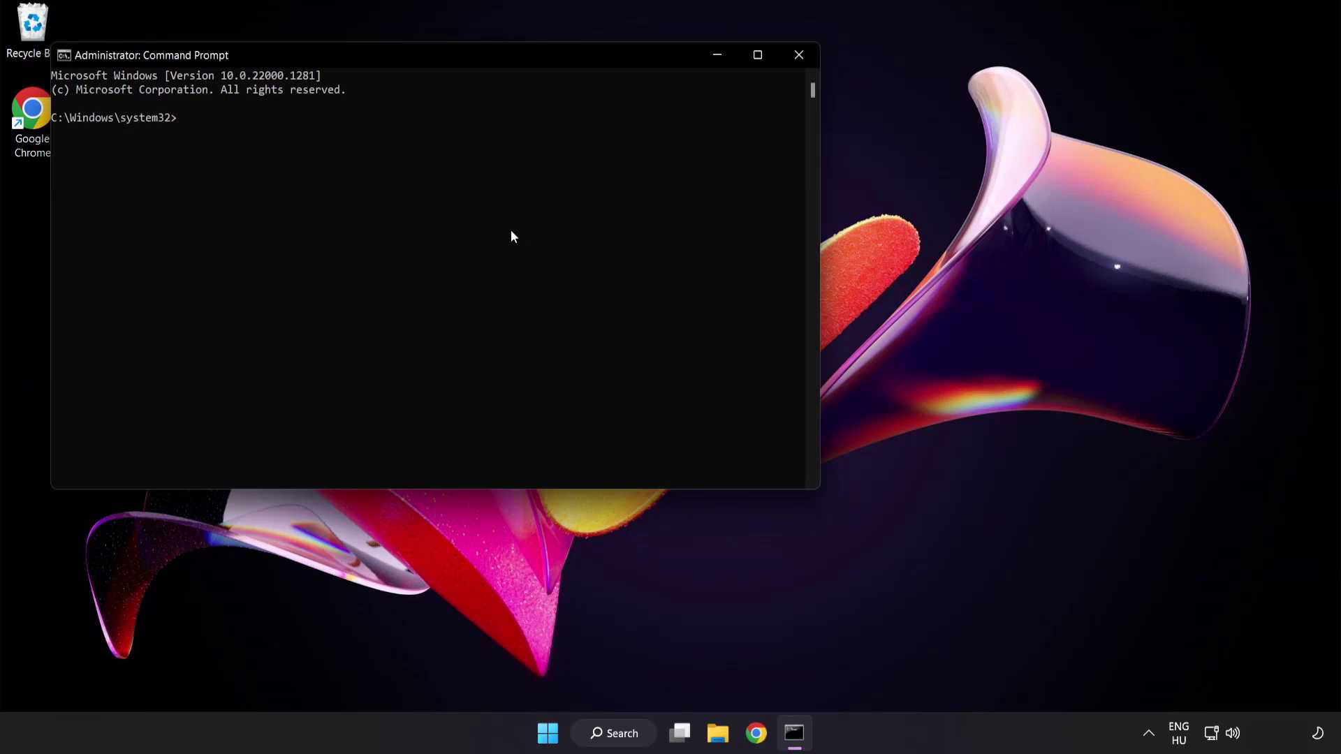
Run sfc /scannow, close Command Prompt once it reports no integrity violations, then open Start.
left_click_drag(381, 54, 584, 133)
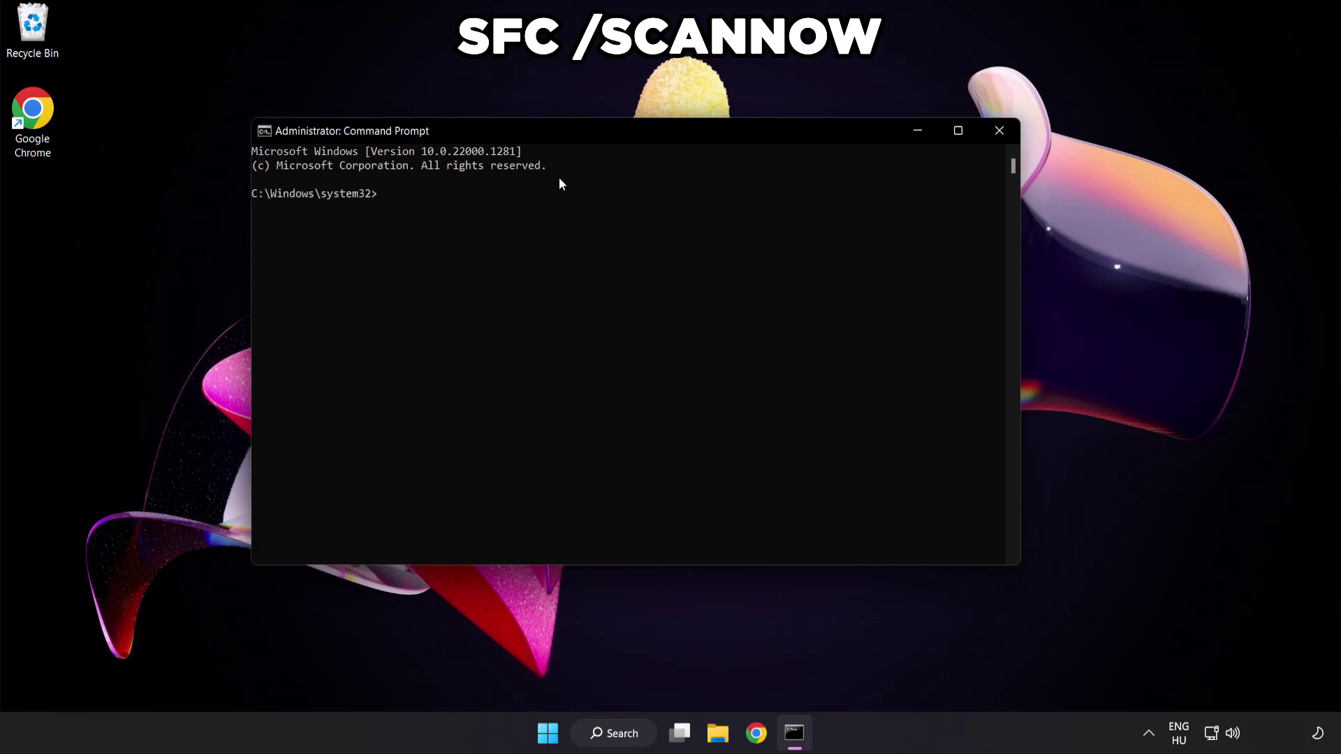
type("sfc /")
type("scannow")
key("Return")
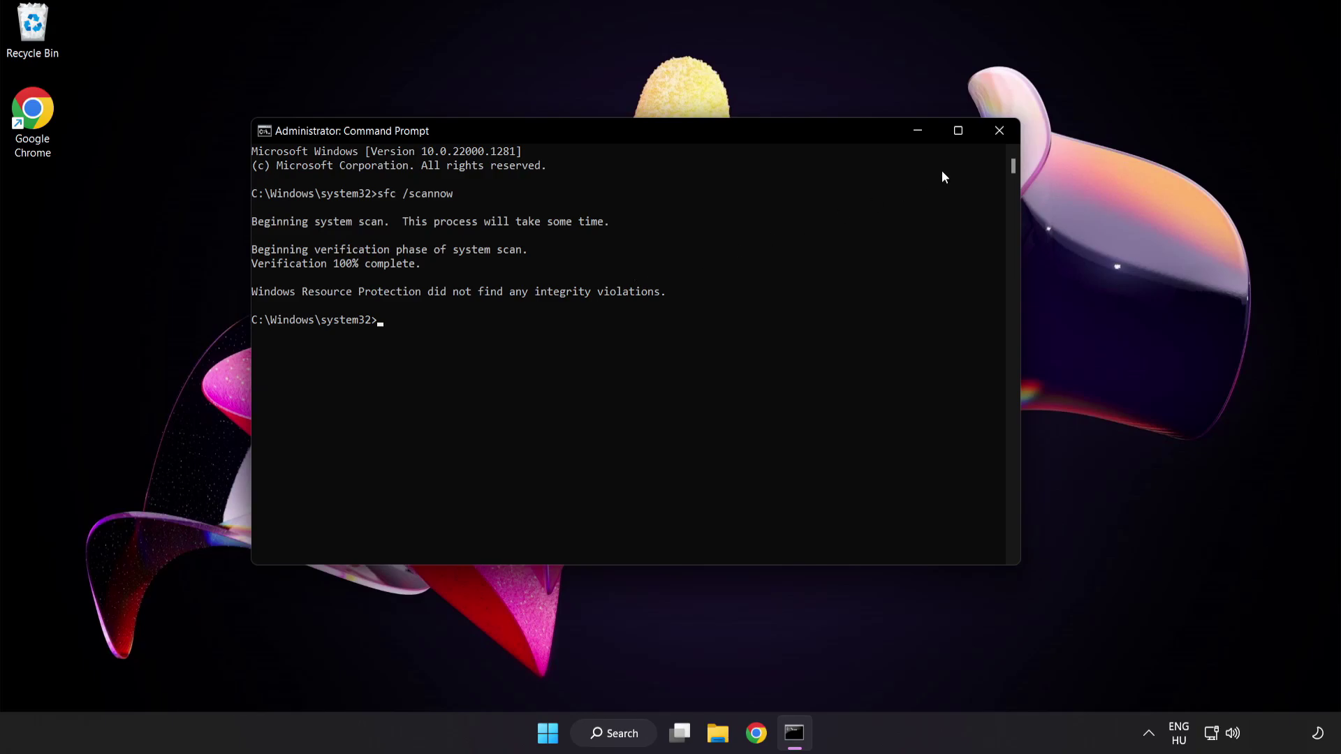
left_click(999, 132)
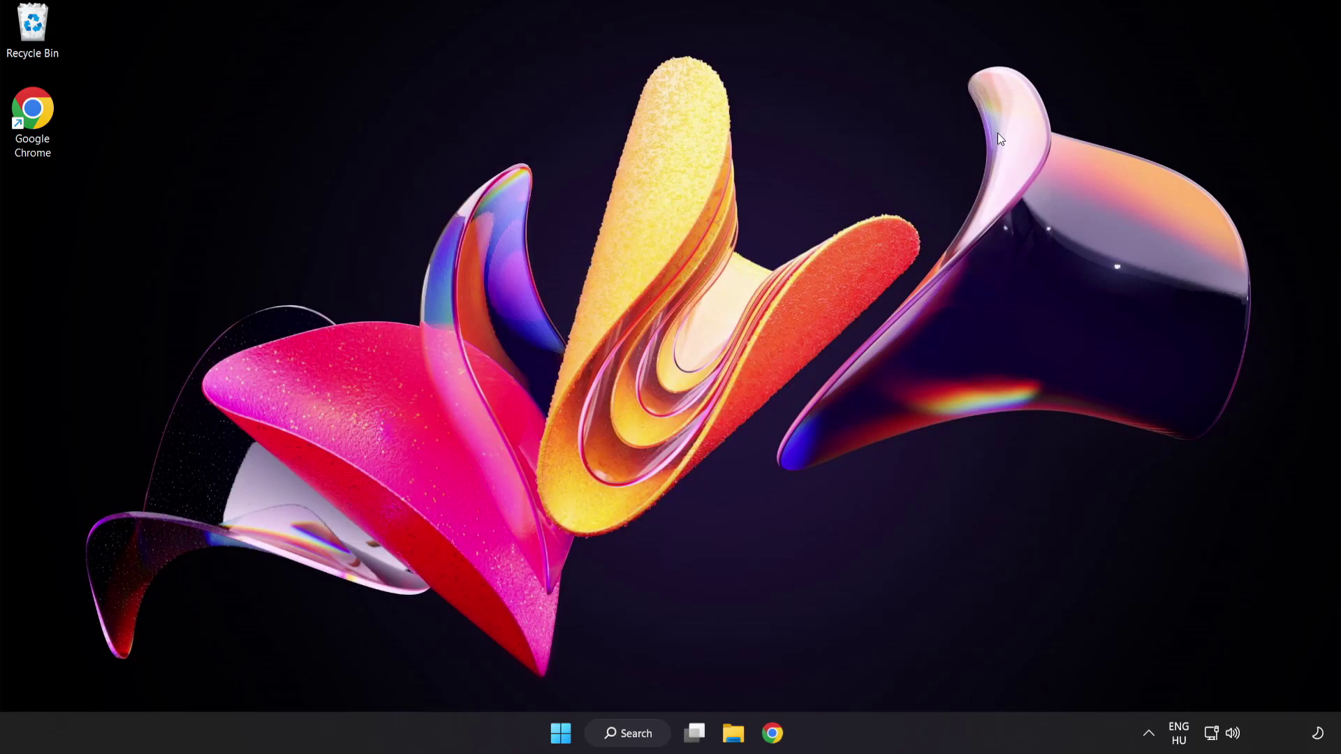
left_click(564, 733)
left_click(889, 672)
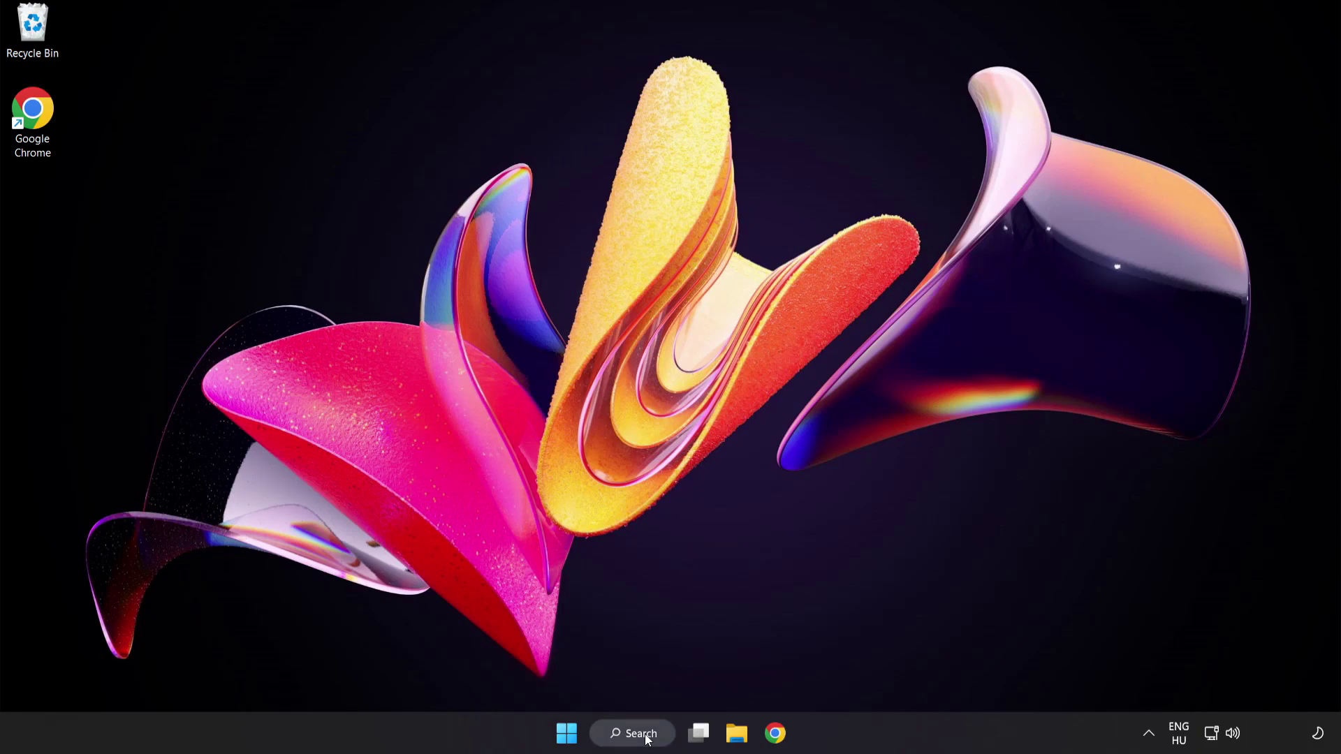
Launch Windows Security by searching for 'security'.
left_click(646, 739)
type("se")
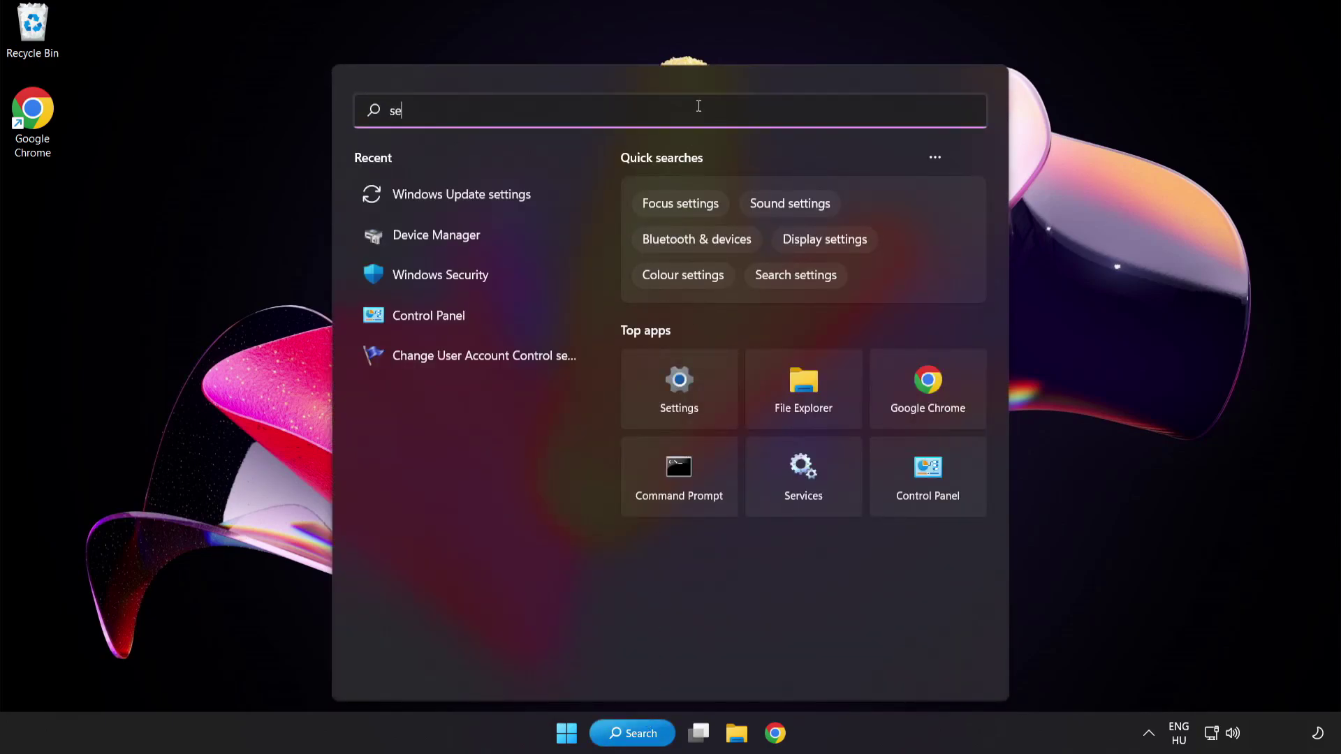
type("curity")
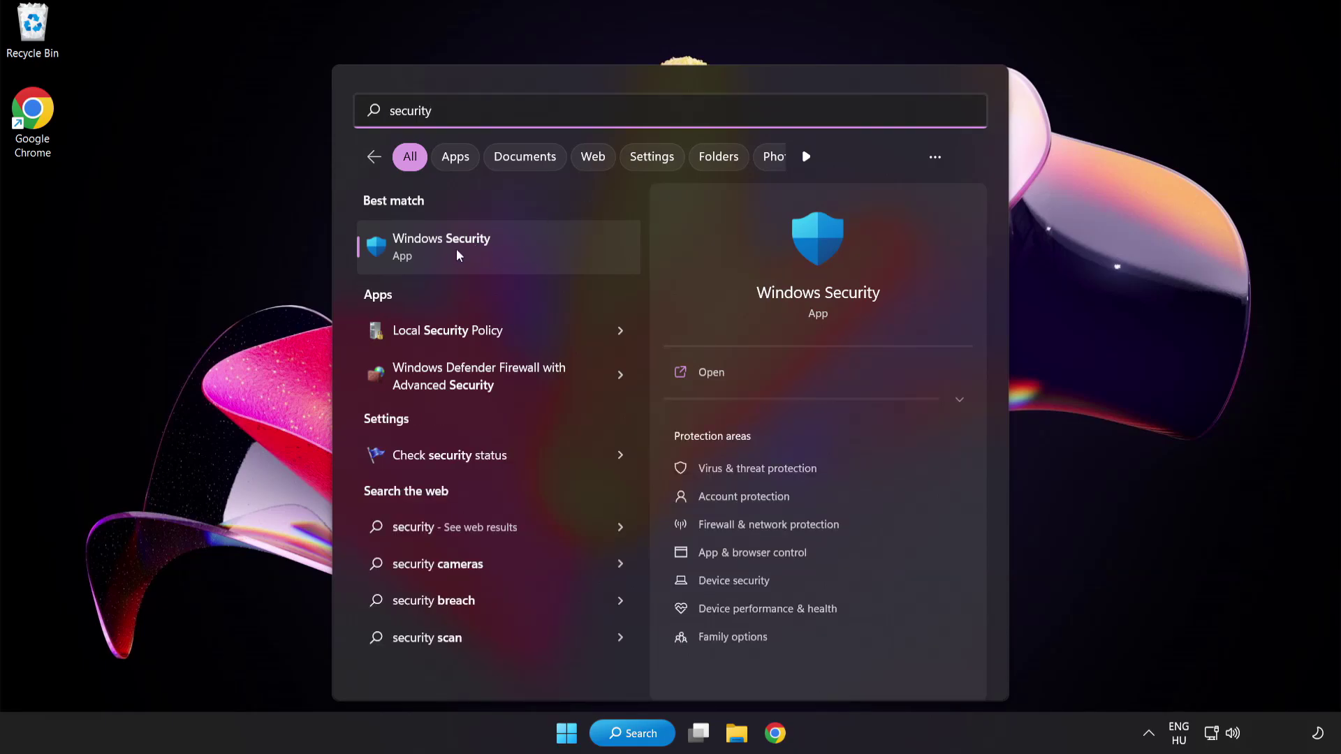
left_click(506, 245)
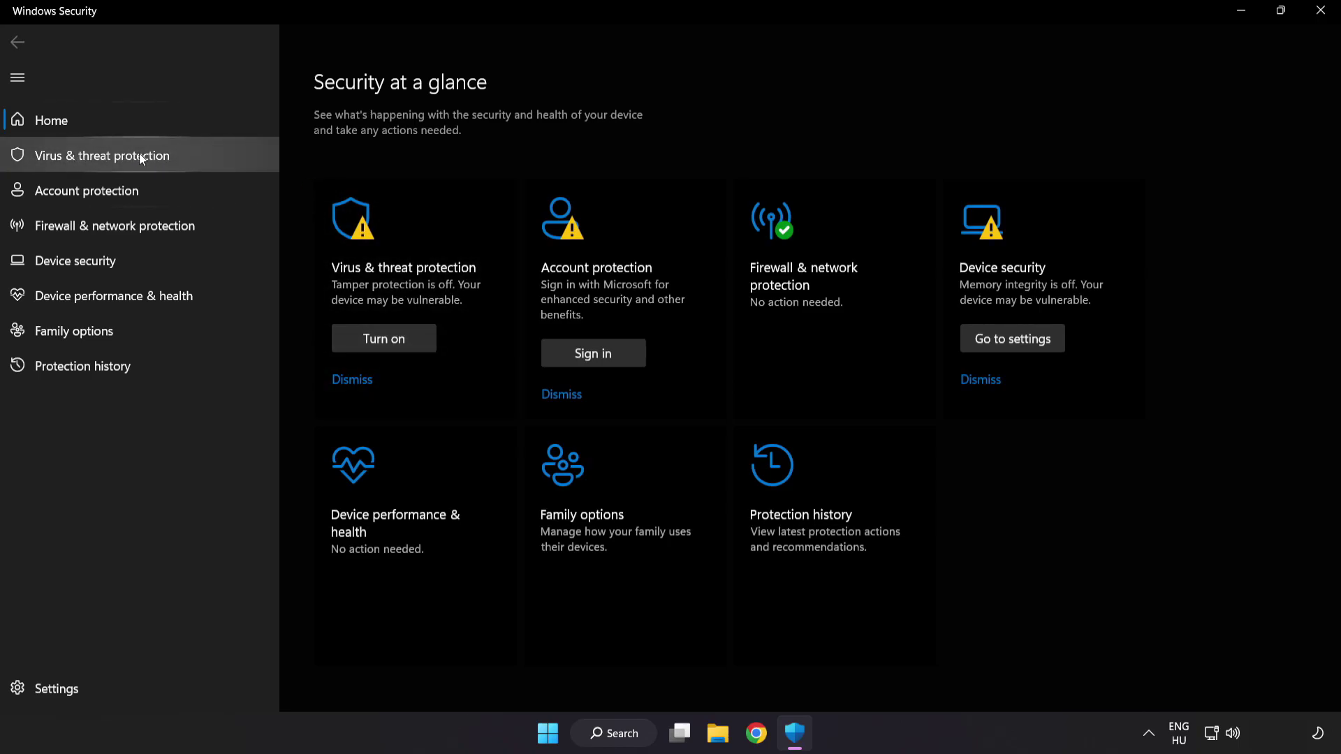
Open Virus & threat protection's Manage settings page and scroll through it.
left_click(203, 160)
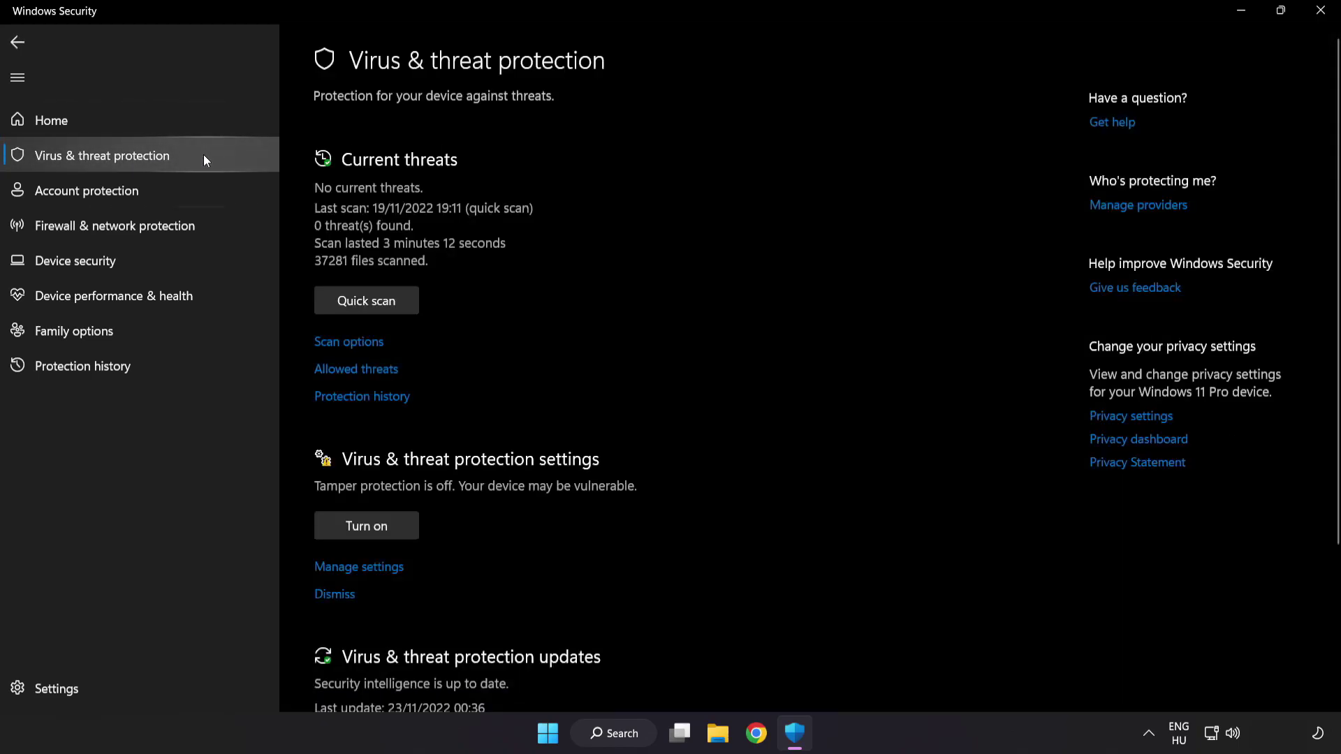
scroll(849, 205, "down", 3)
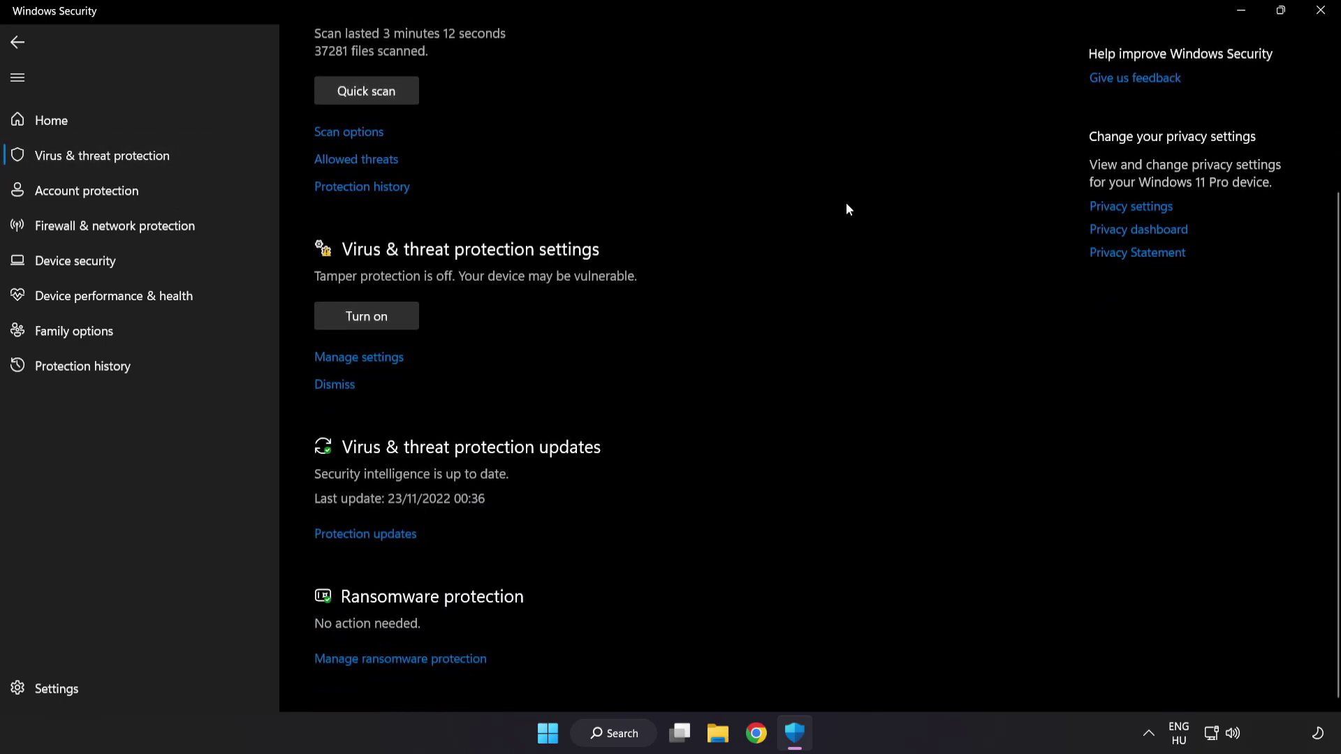
left_click(368, 358)
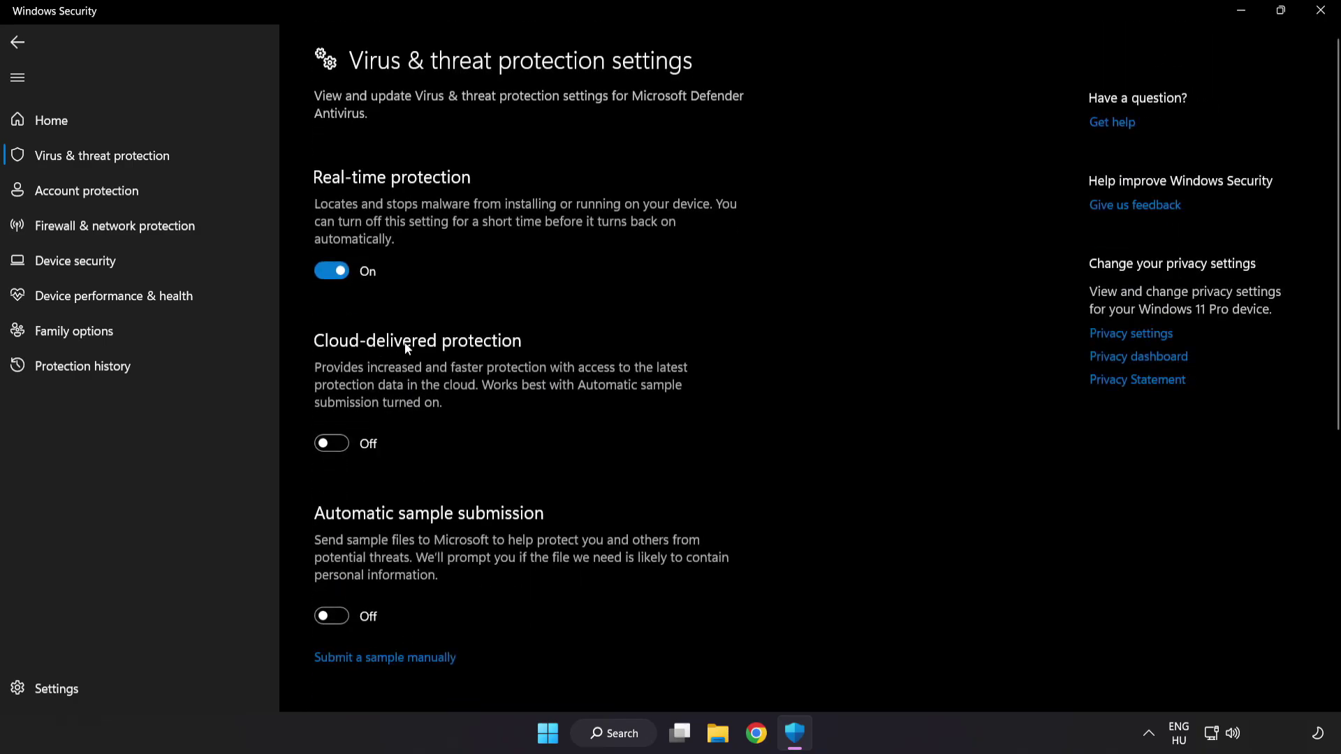
scroll(779, 363, "down", 3)
scroll(780, 363, "down", 3)
scroll(780, 366, "down", 1)
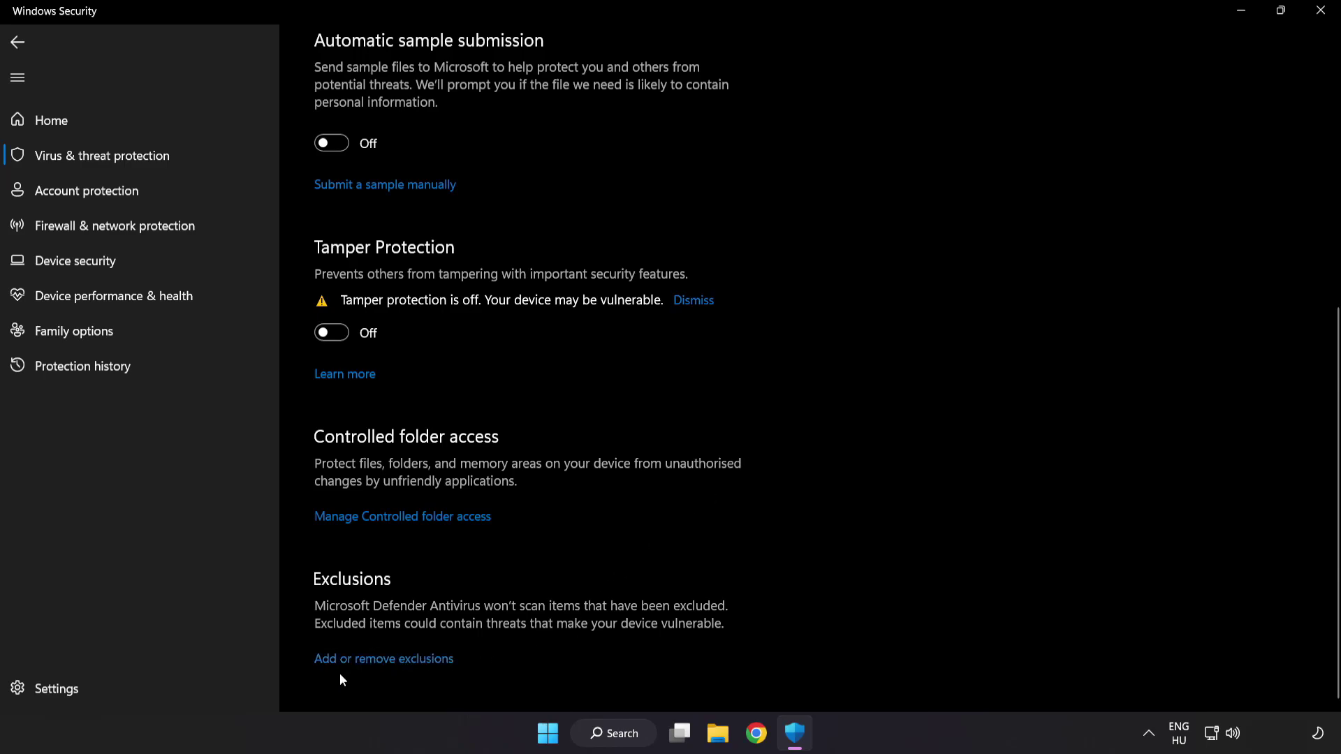
Open Defender exclusions and start adding a File exclusion.
left_click(391, 661)
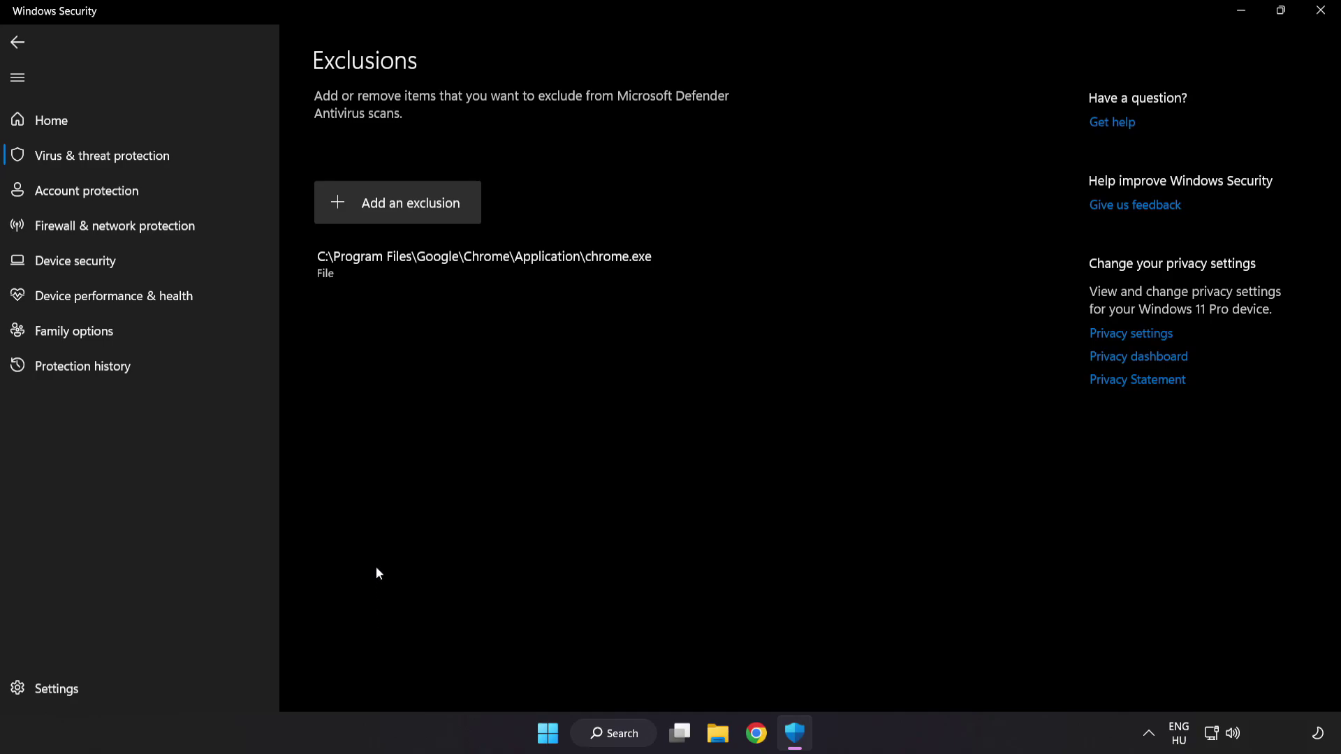
left_click(401, 216)
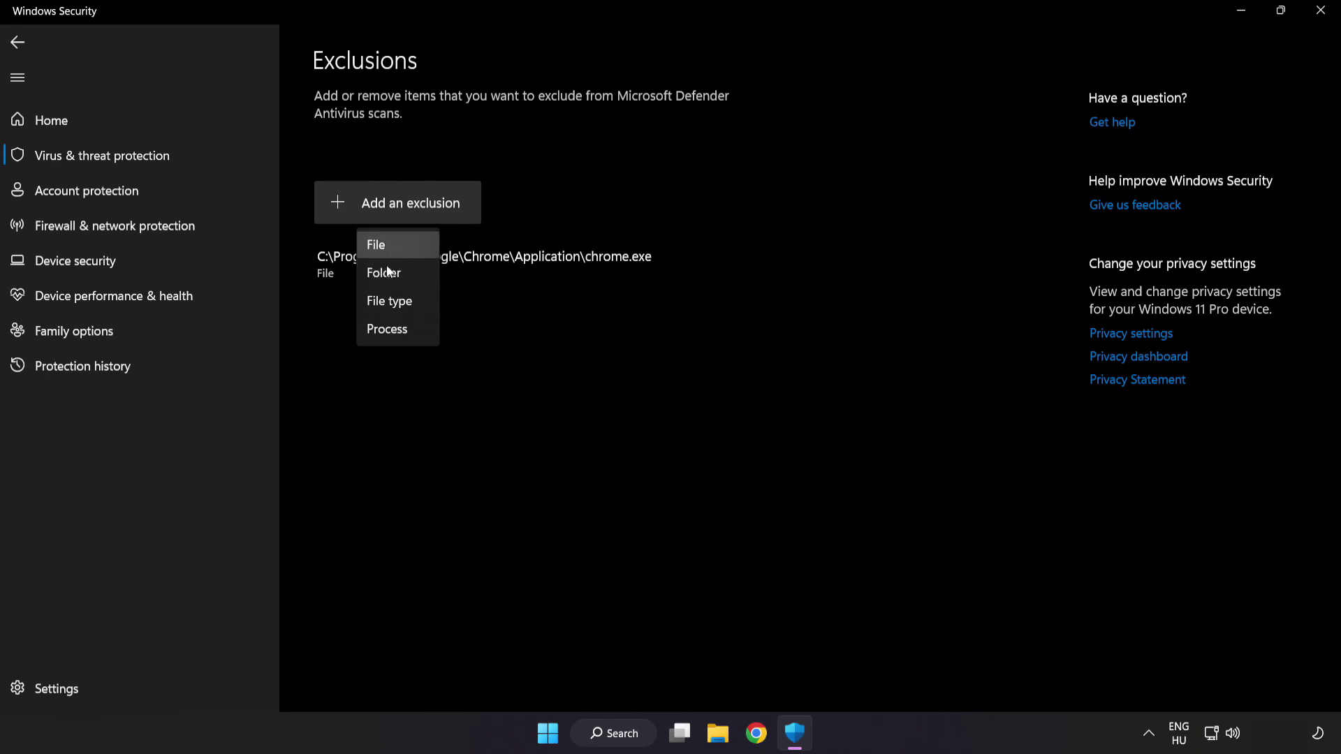
left_click(390, 248)
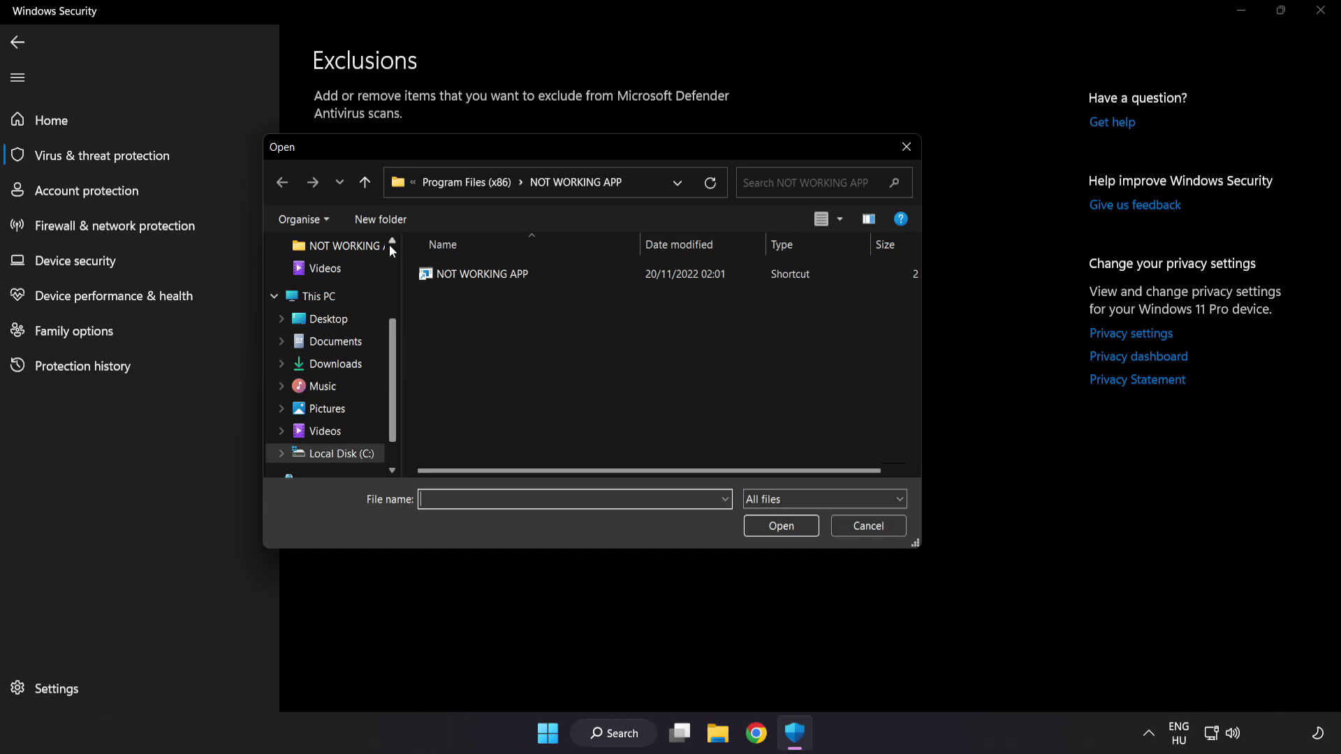
Select the NOT WORKING APP shortcut in C:\Program Files (x86)\NOT WORKING APP as the exclusion.
left_click(429, 184)
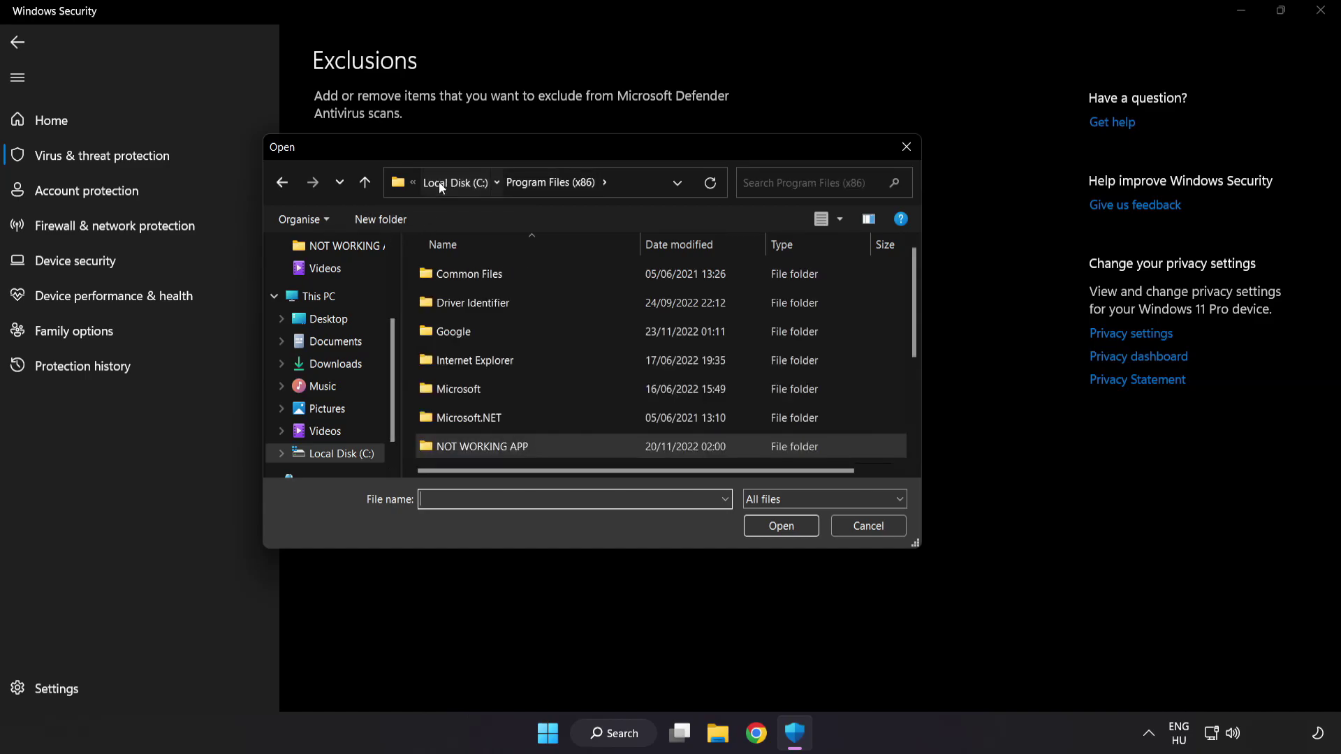
left_click(439, 181)
left_click(442, 181)
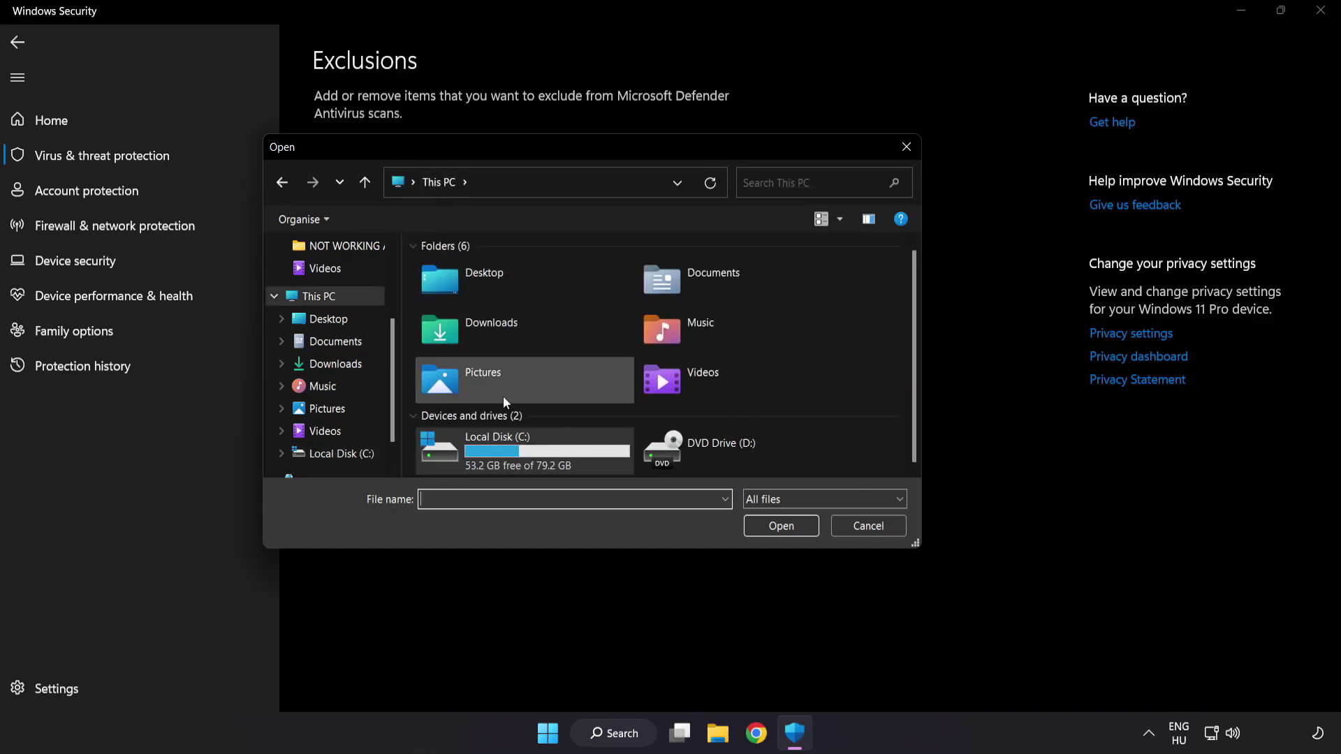
double_click(500, 457)
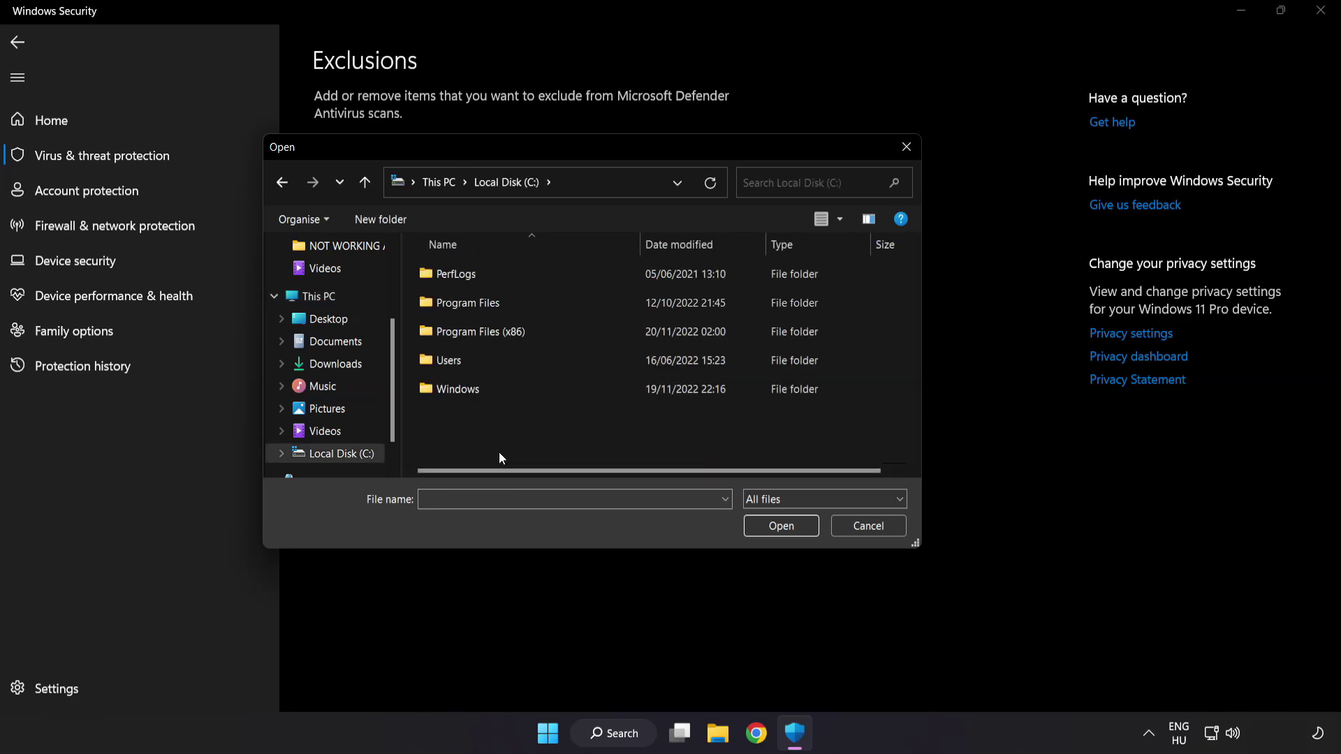
double_click(516, 325)
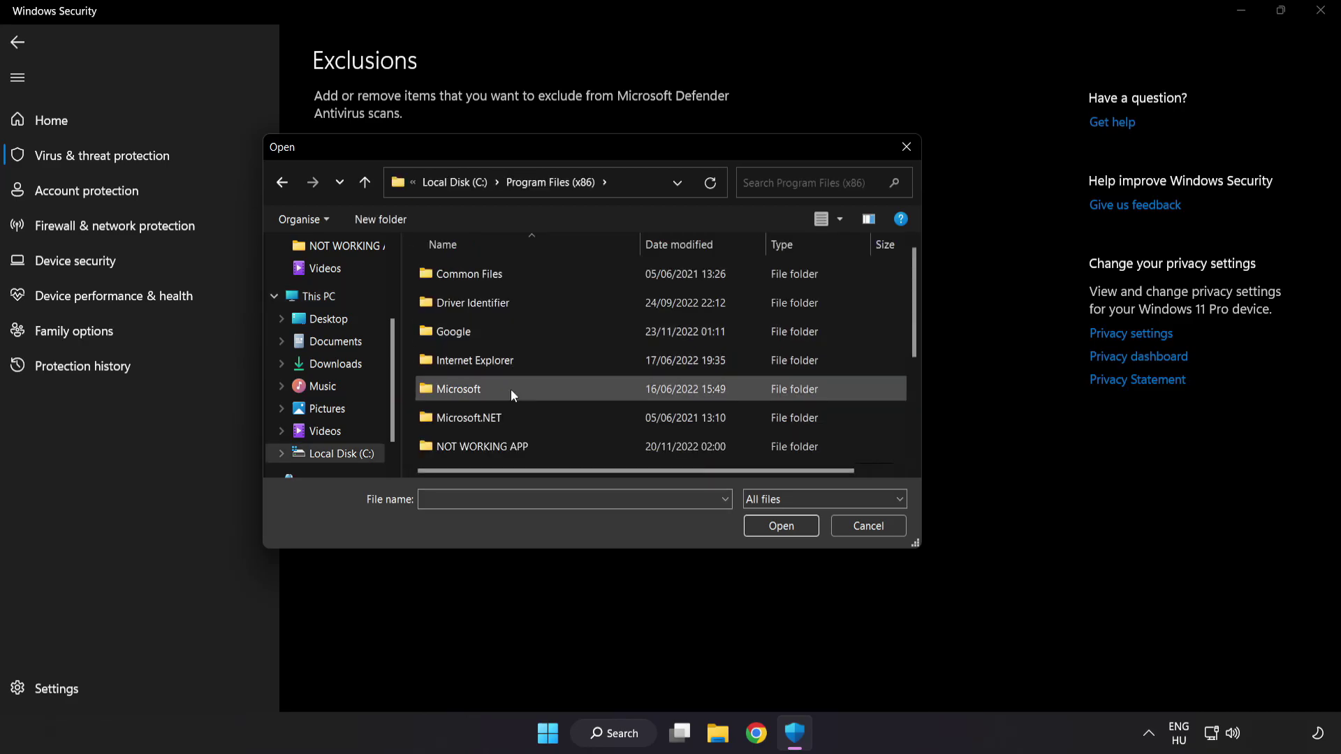
scroll(494, 460, "down", 1)
left_click(478, 365)
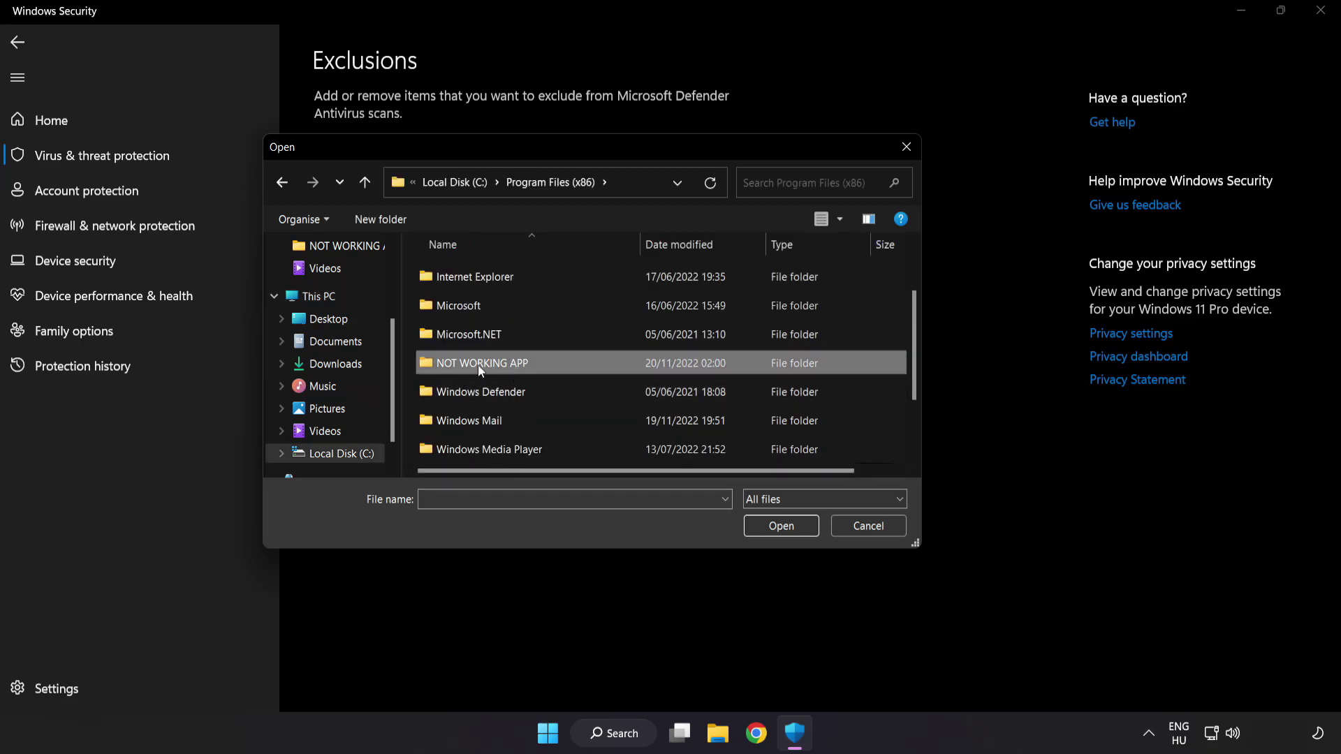
double_click(532, 363)
left_click(493, 279)
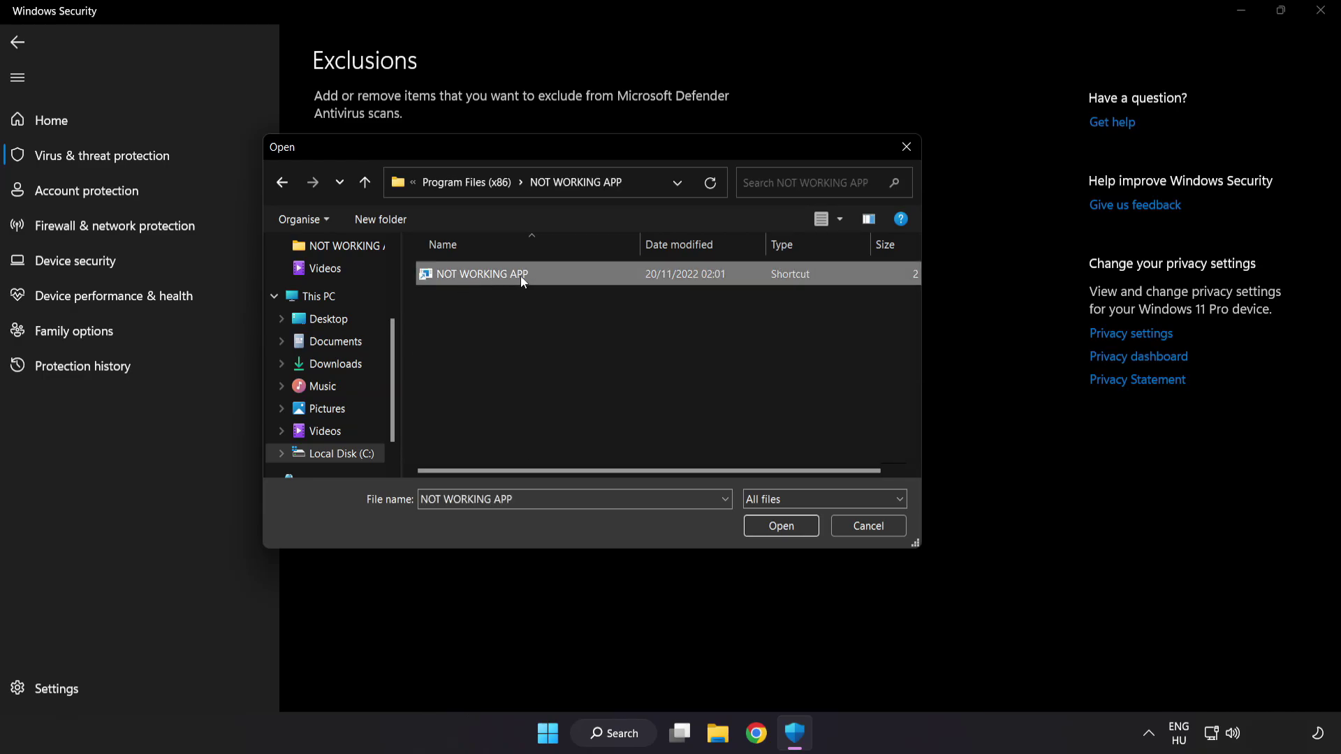
left_click(782, 530)
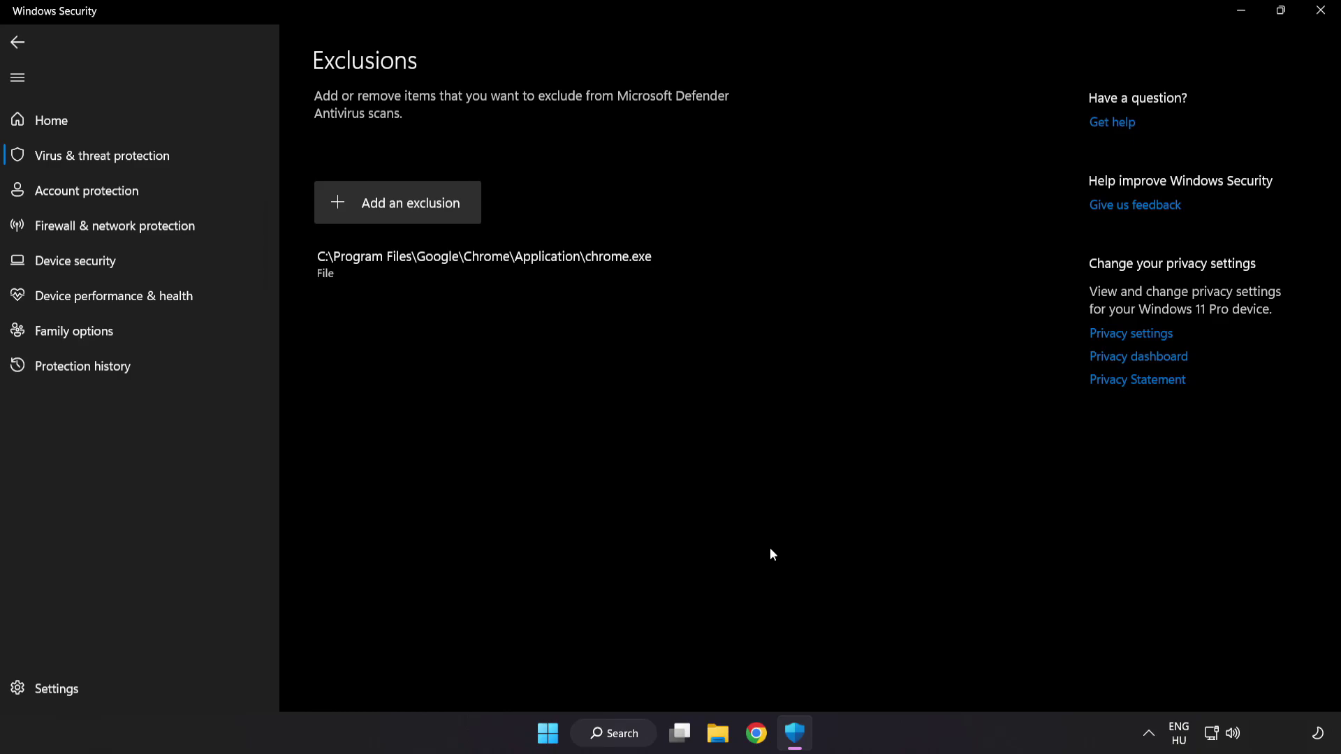
Close Windows Security and show the Start menu's Sleep, Shut down and Restart options.
left_click(1316, 21)
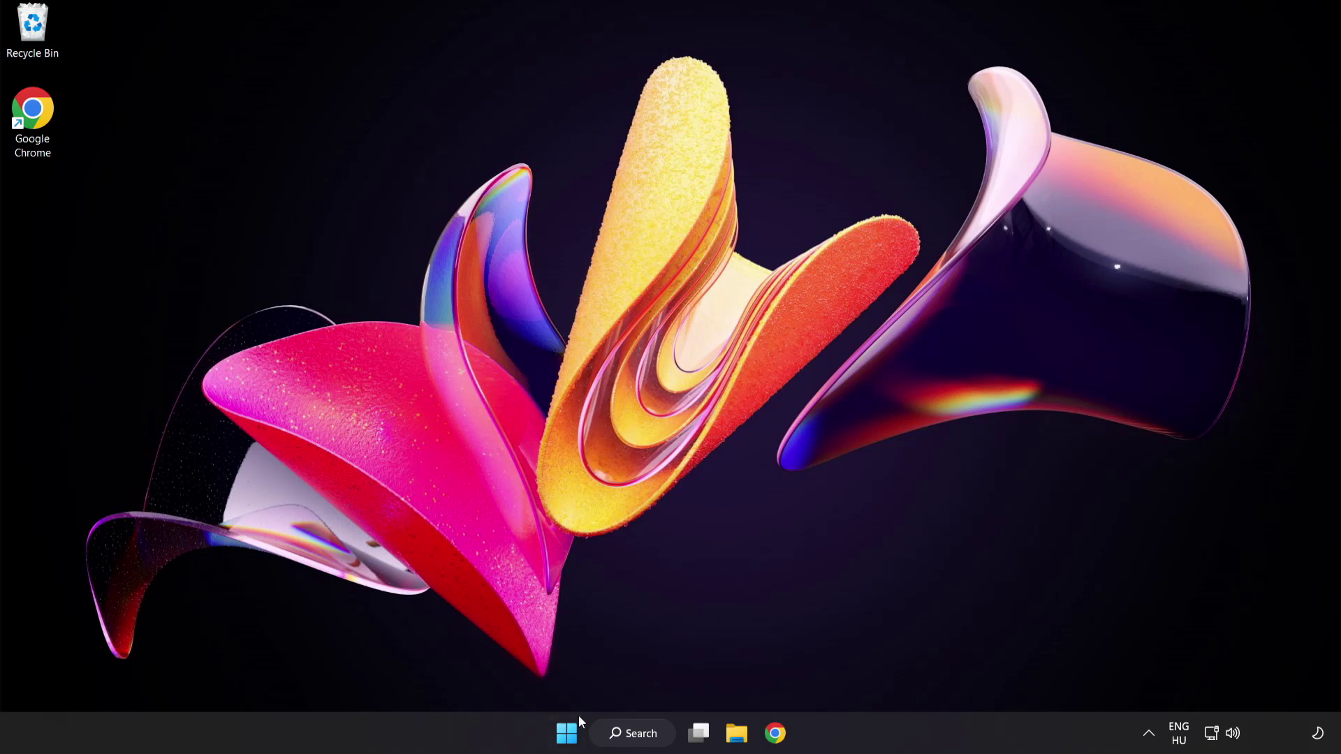
left_click(577, 727)
left_click(888, 674)
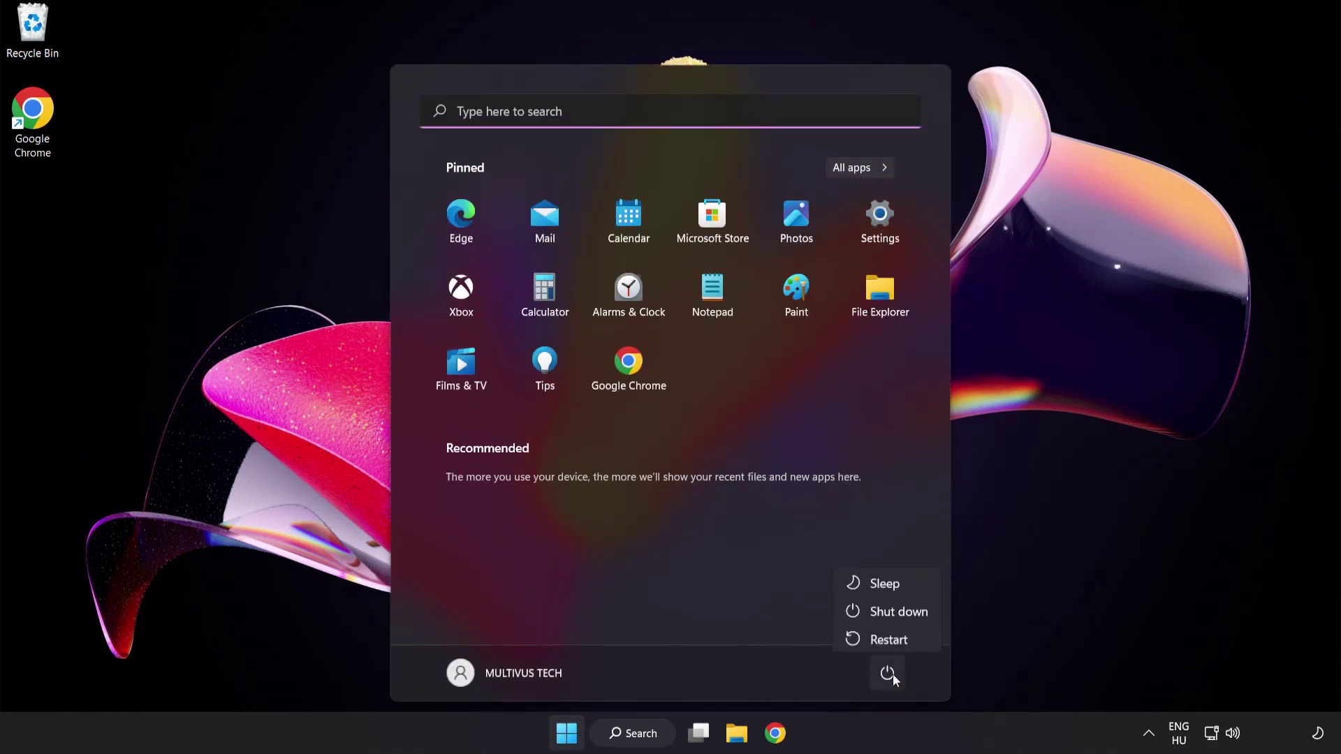